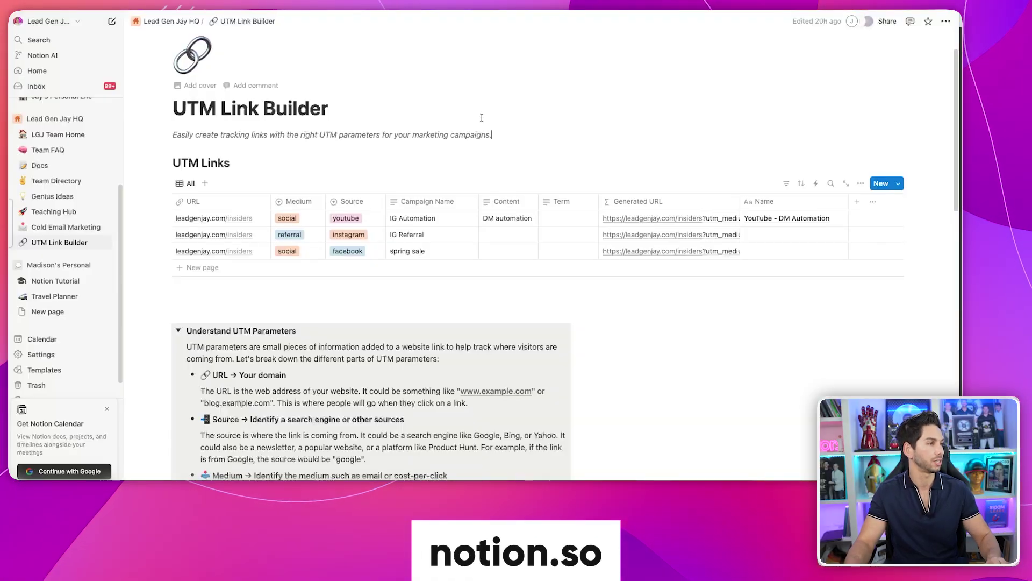
Step: Read the definitions of URL, Source, Medium, Campaign, Content and Term in the Understand UTM Parameters section
scroll(478, 184, "up", 2)
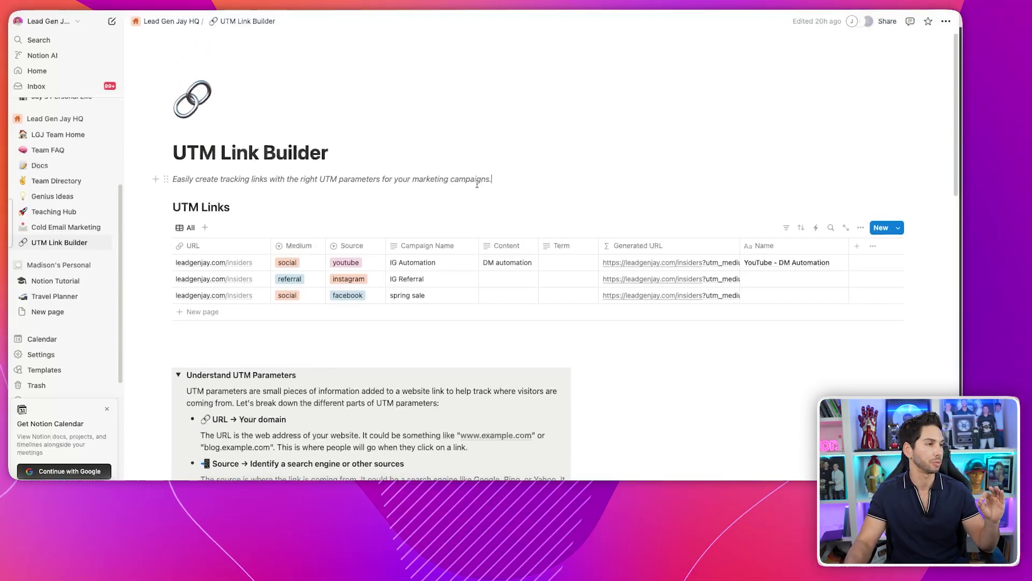
scroll(469, 180, "down", 1)
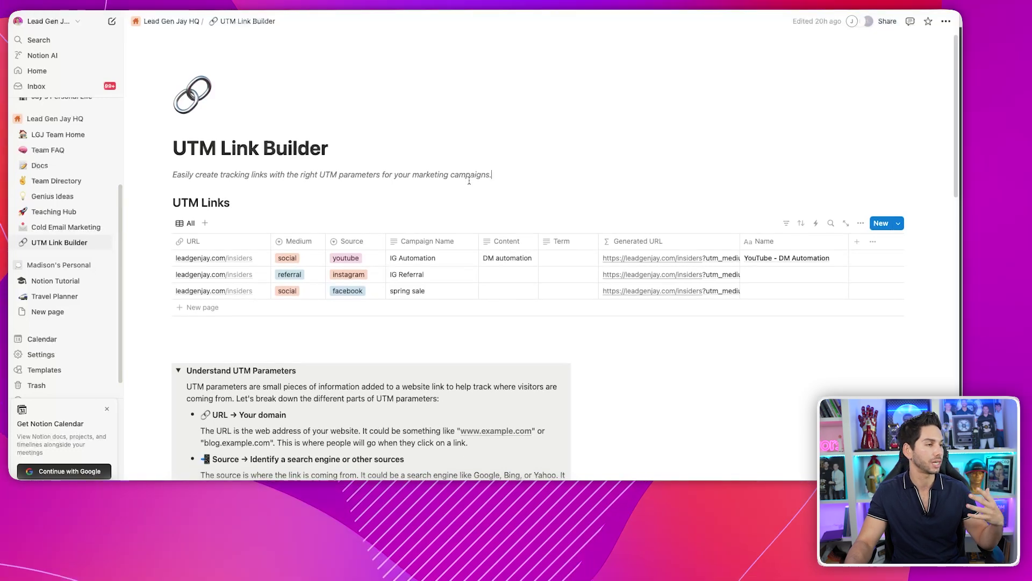
scroll(469, 180, "down", 5)
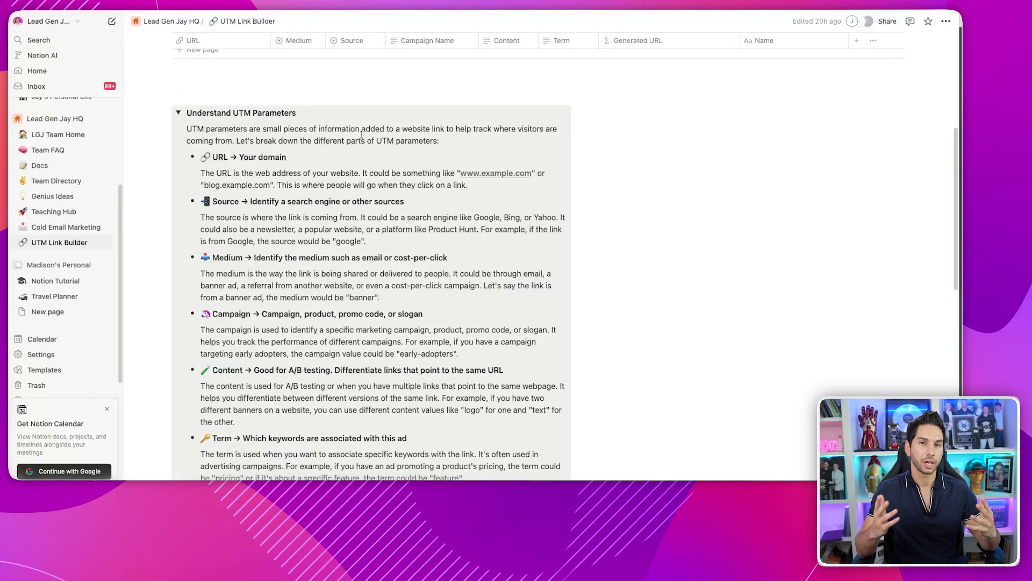
triple_click(283, 140)
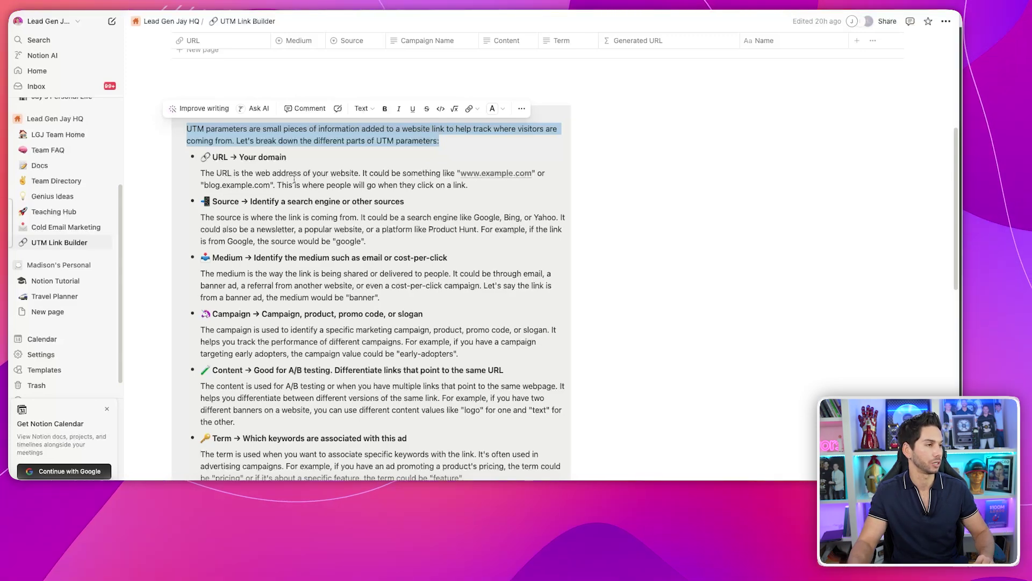
triple_click(272, 157)
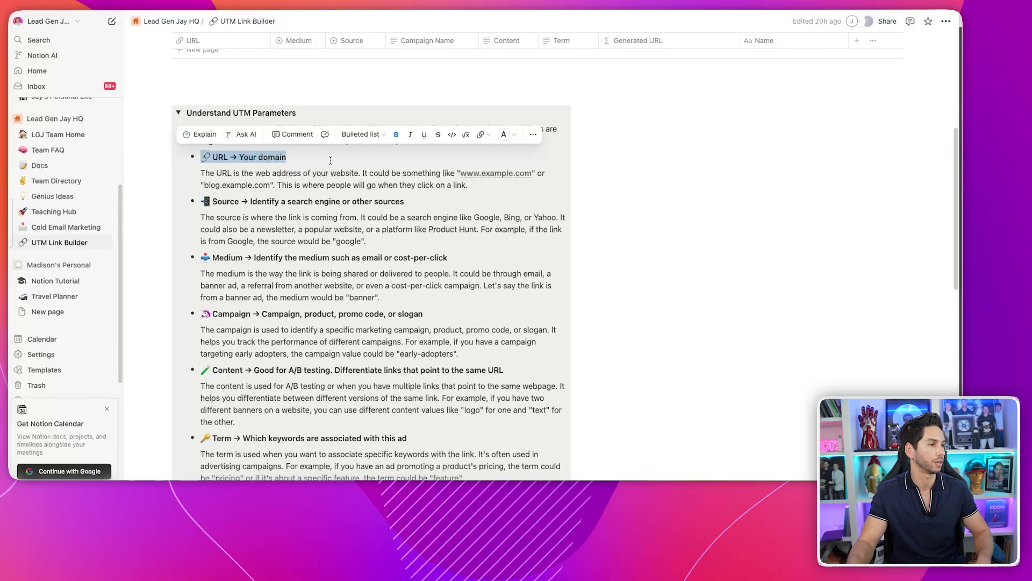
triple_click(215, 204)
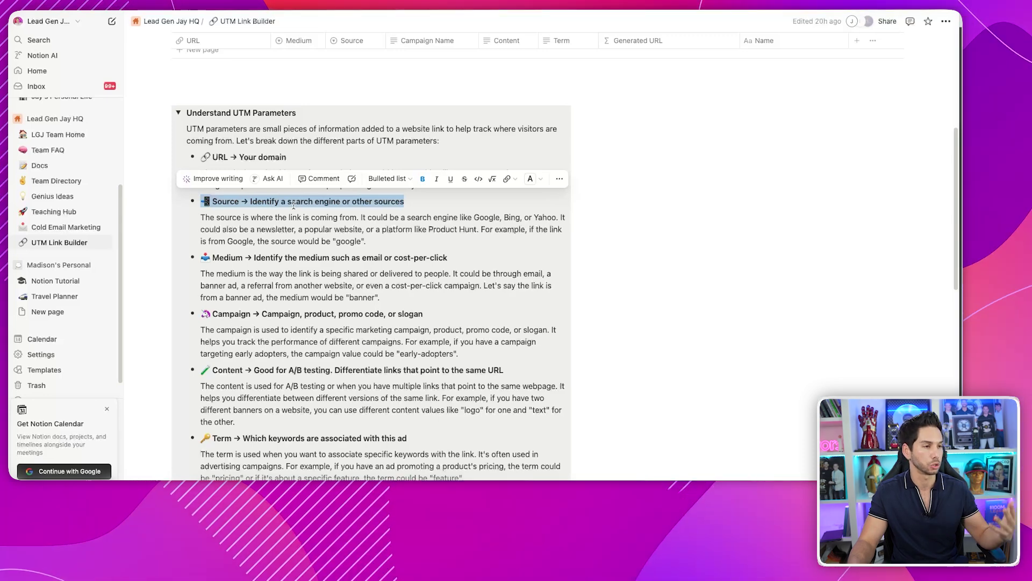
triple_click(228, 262)
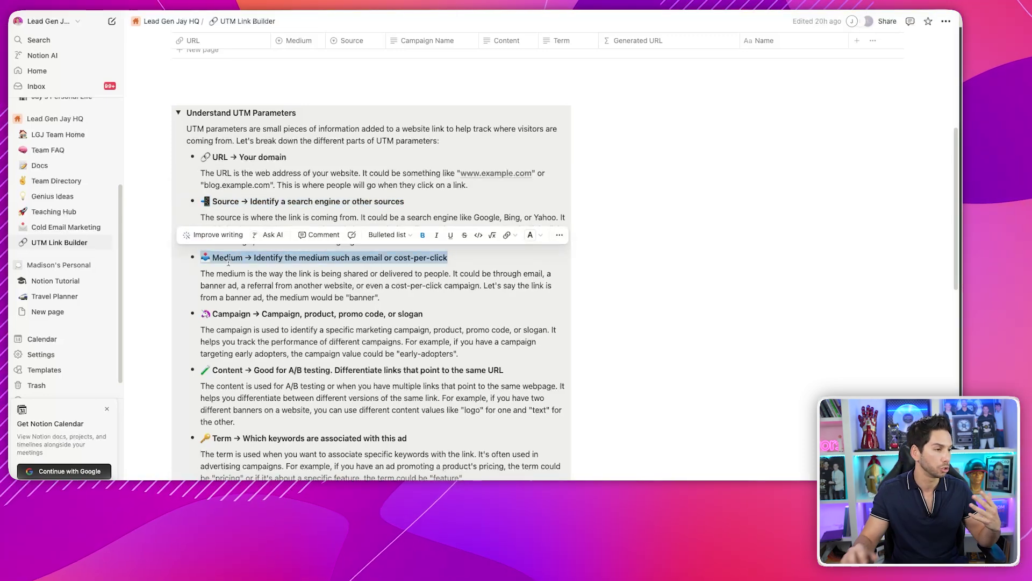
triple_click(229, 337)
left_click(230, 339)
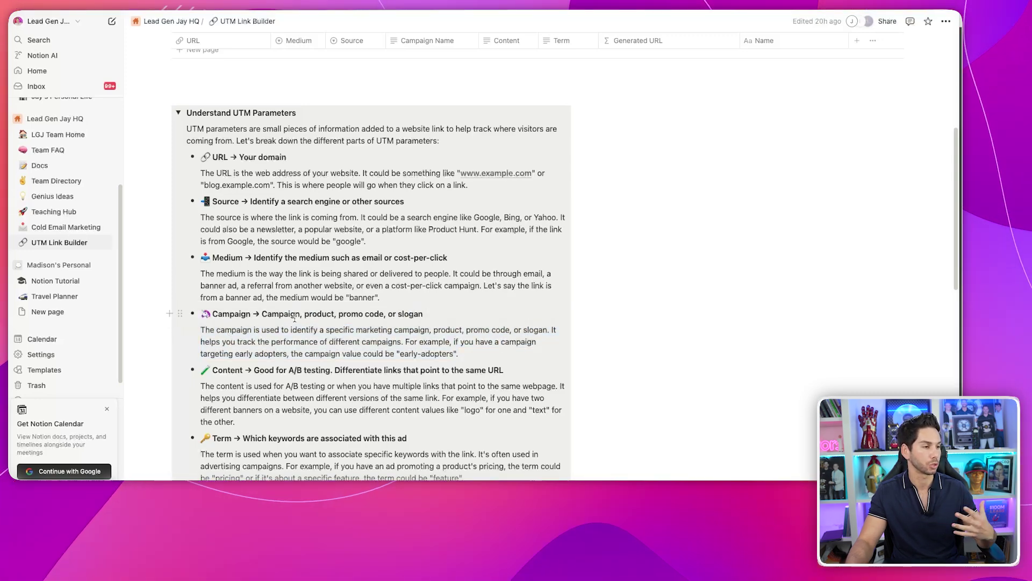
double_click(223, 371)
double_click(223, 438)
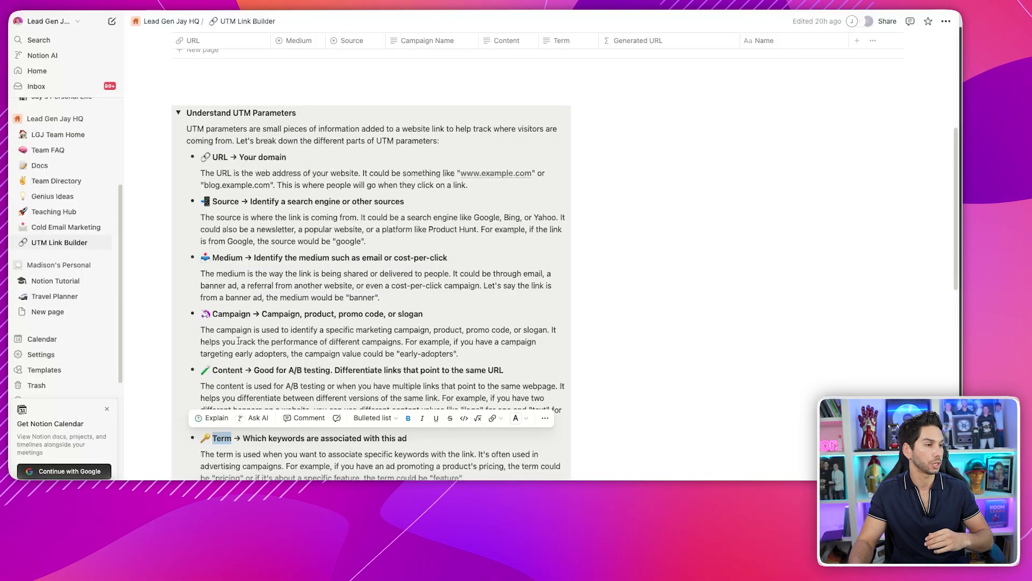
double_click(220, 202)
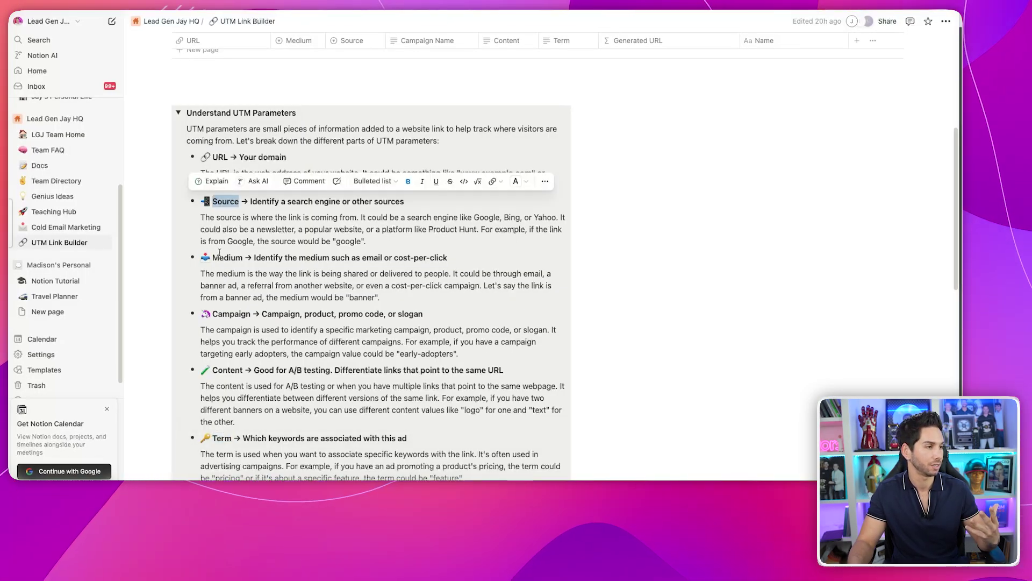
double_click(229, 315)
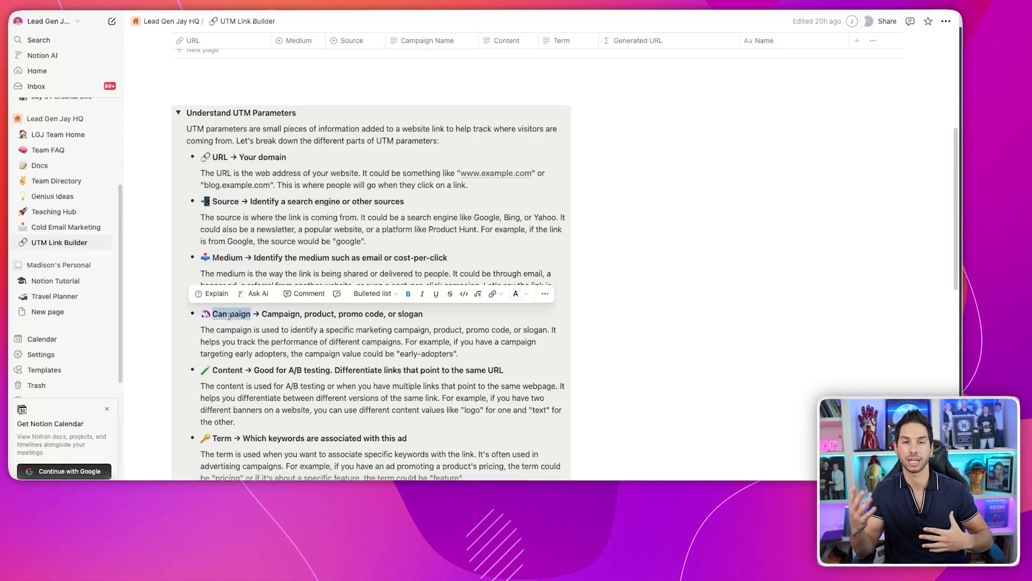
double_click(229, 371)
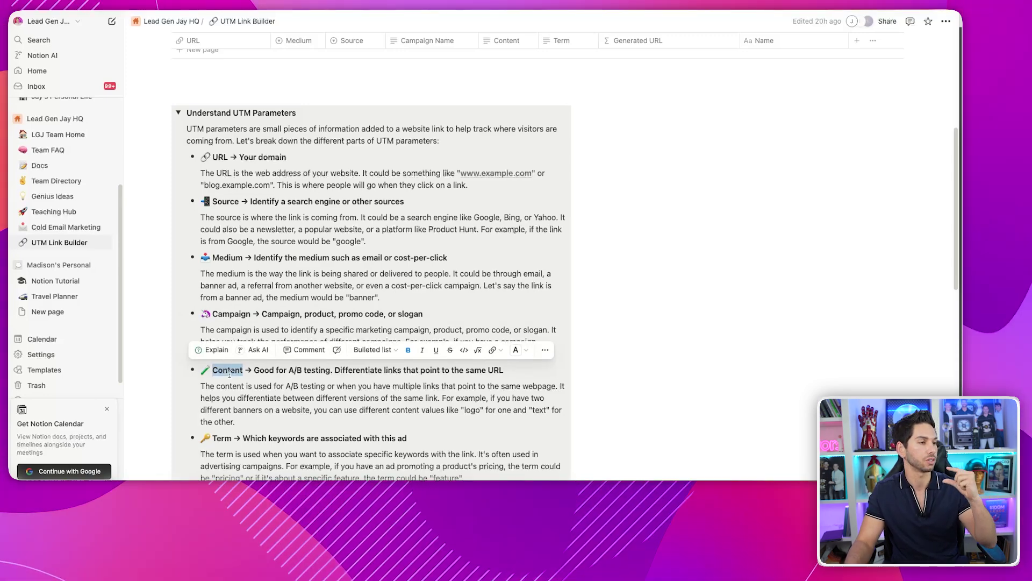
double_click(222, 438)
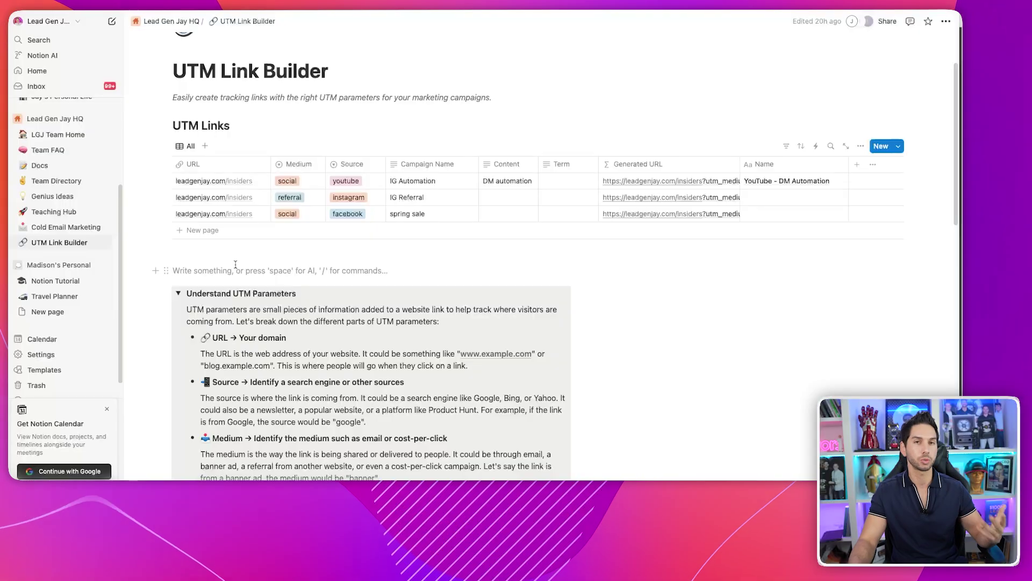
Step: Create a new Medium option named paid_ads and assign it to the first row of the UTM Links table
scroll(235, 265, "up", 2)
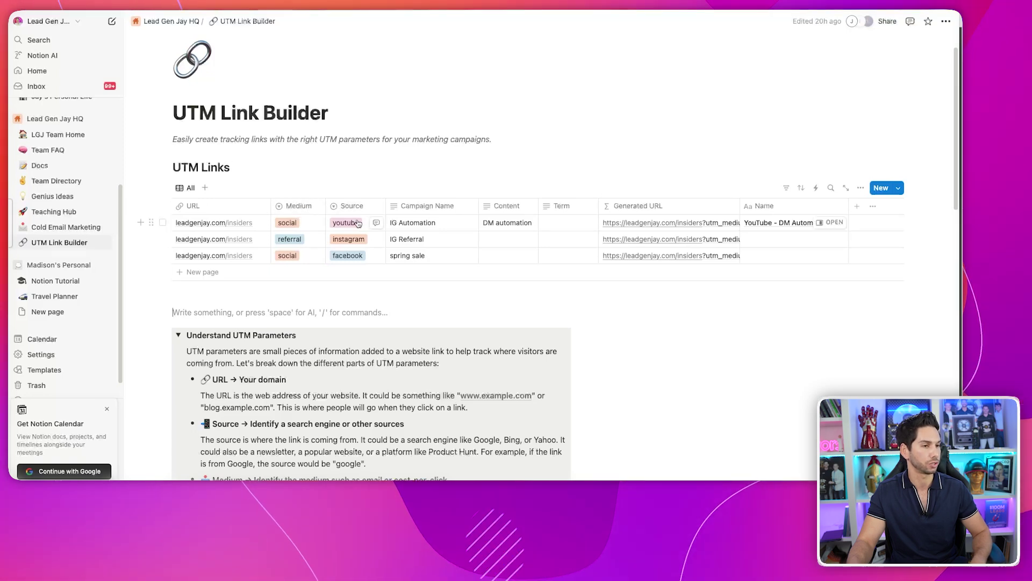
left_click(298, 222)
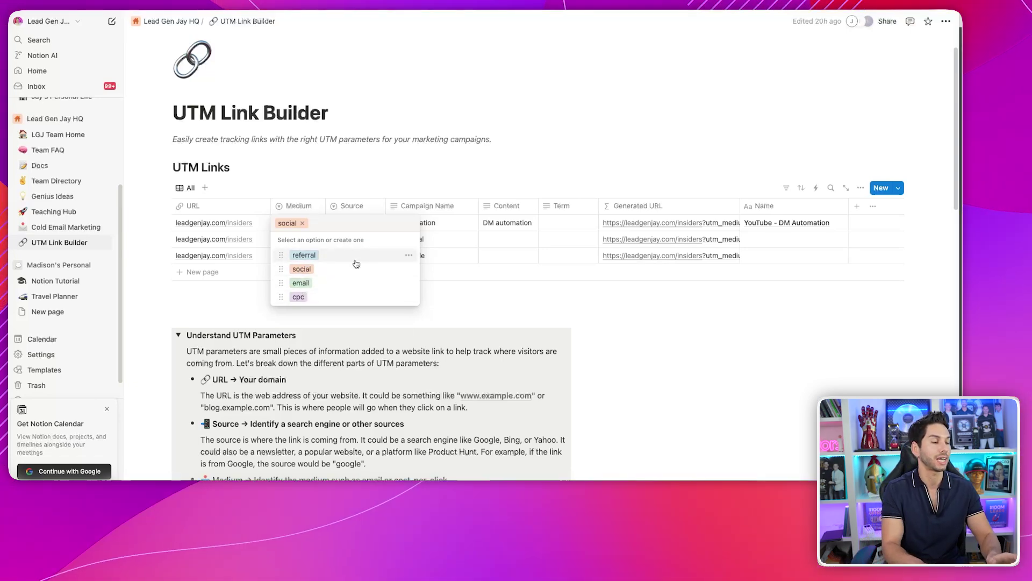
type("paid_")
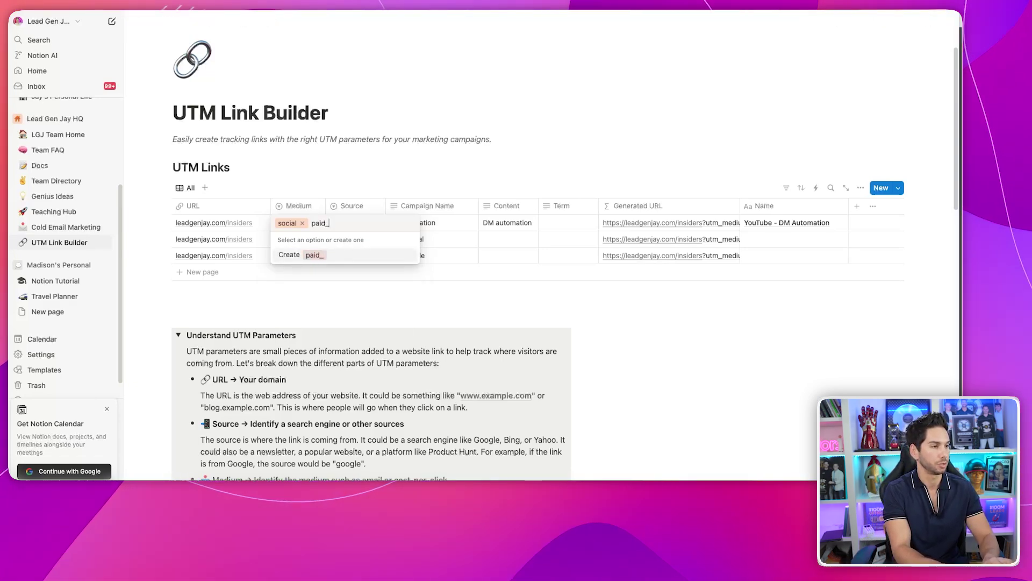
key("Return")
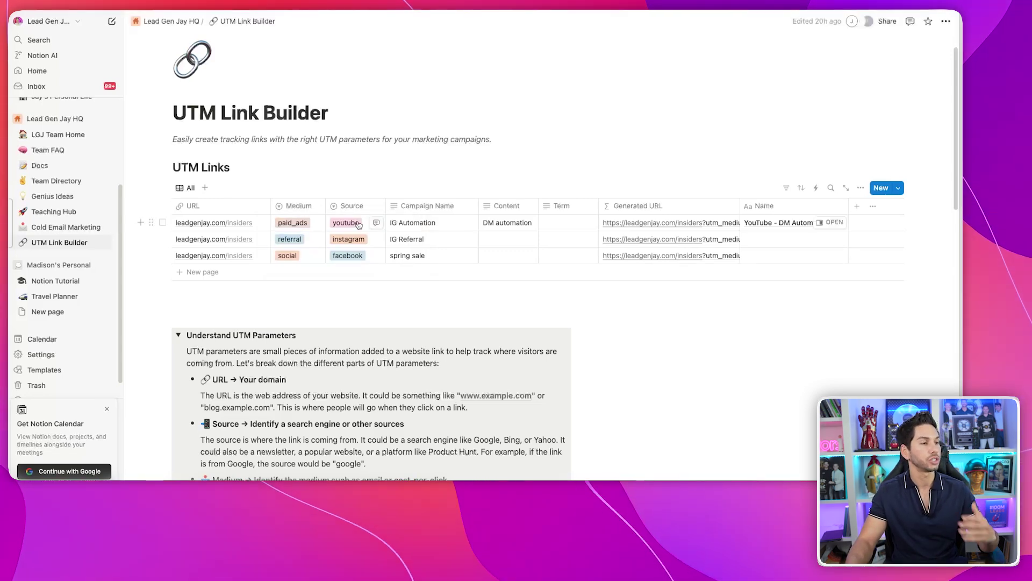
Step: Check the first row's available Source options and set its Campaign Name to "Birthday Discont"
left_click(358, 221)
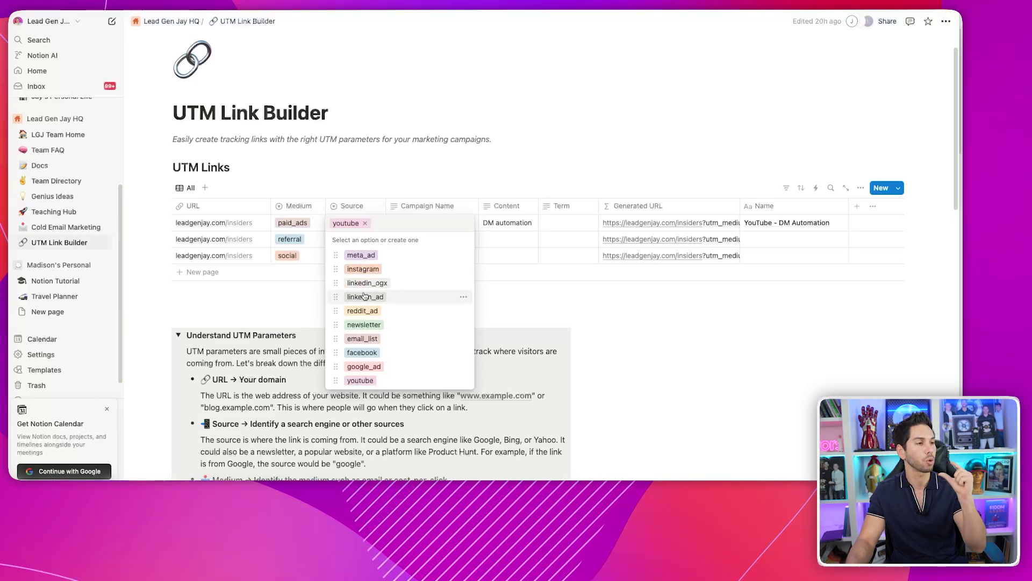
key("Escape")
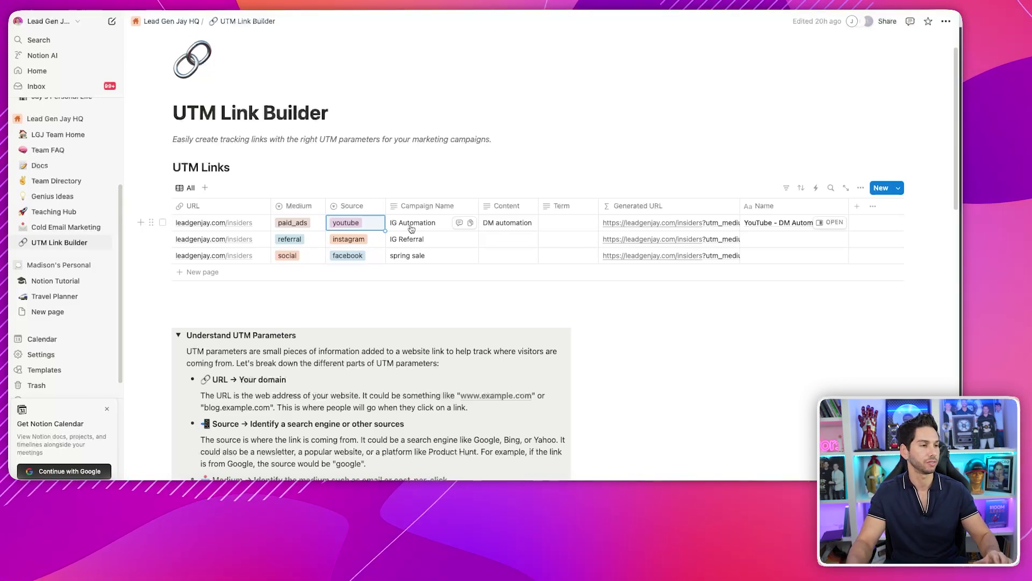
left_click(411, 225)
triple_click(411, 225)
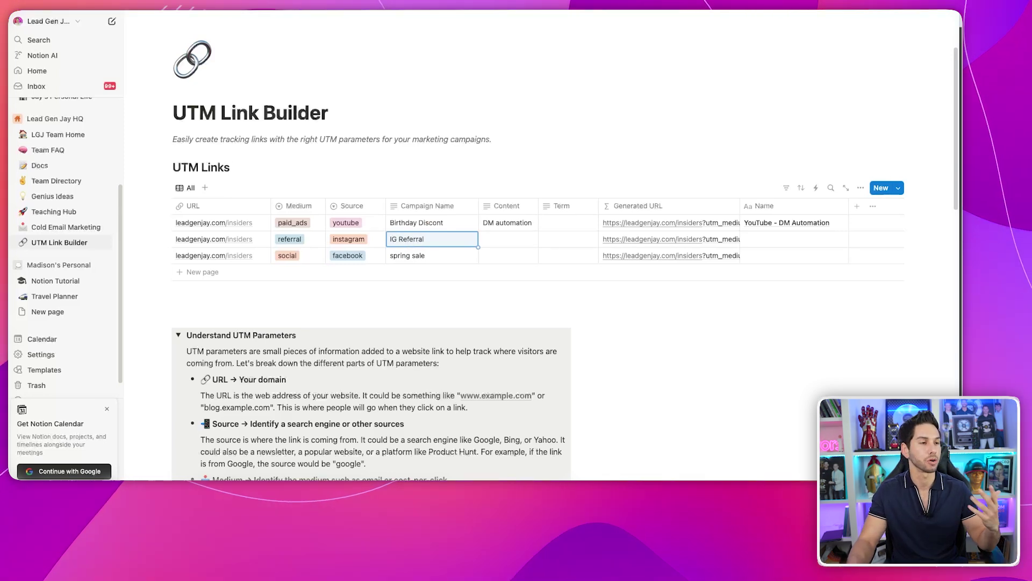
Step: Check the first row's Content value and set its Term to "Footer Link"
double_click(500, 221)
triple_click(500, 221)
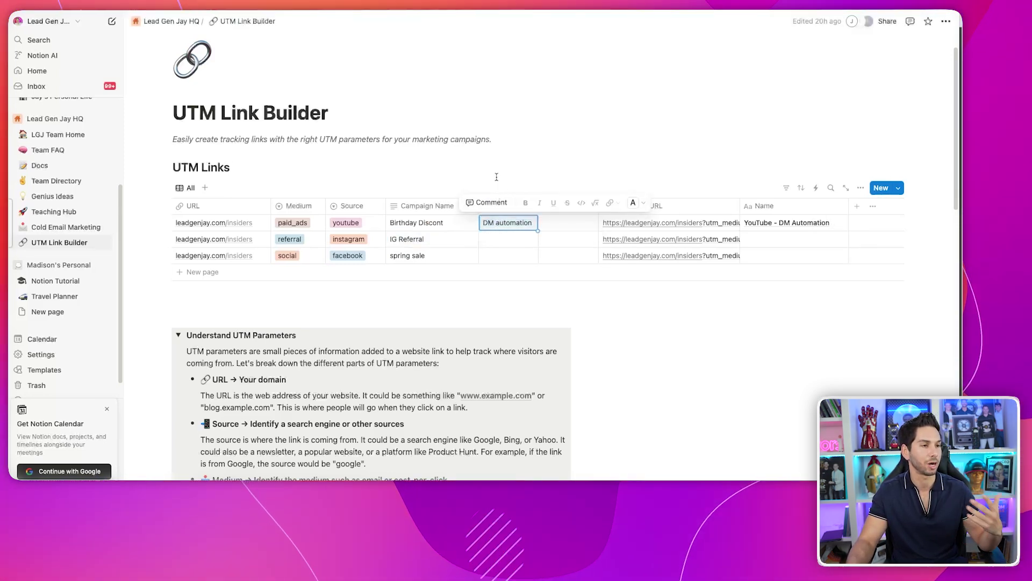
key("Escape")
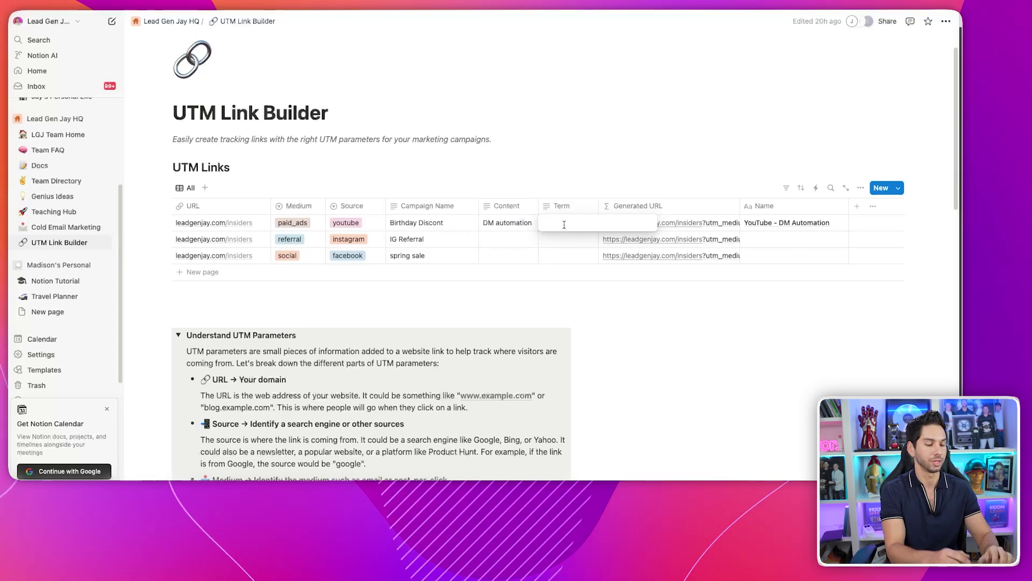
type("Footer Link")
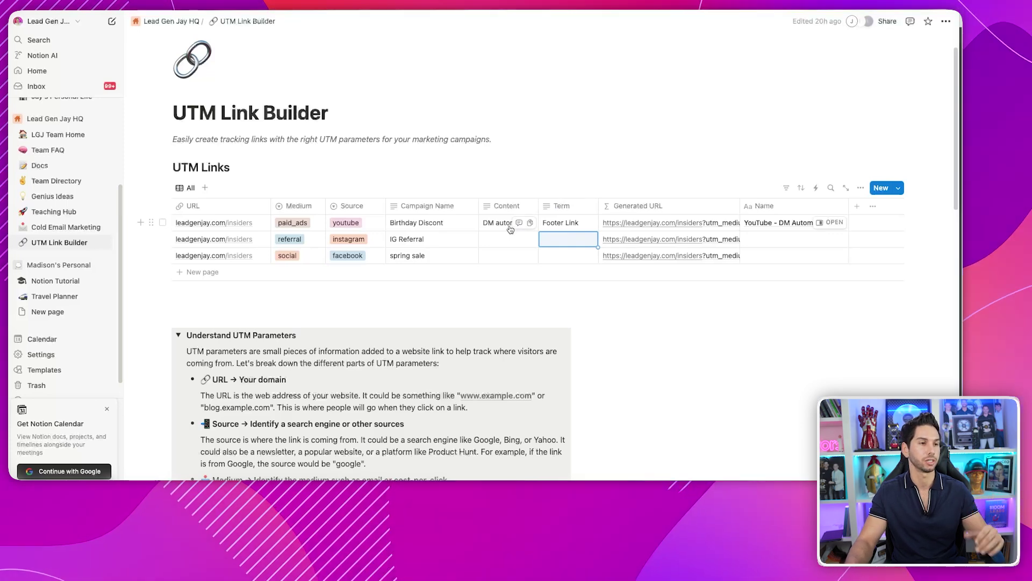
Step: Examine the formula behind the Generated URL column and copy the first row's generated link
left_click(689, 212)
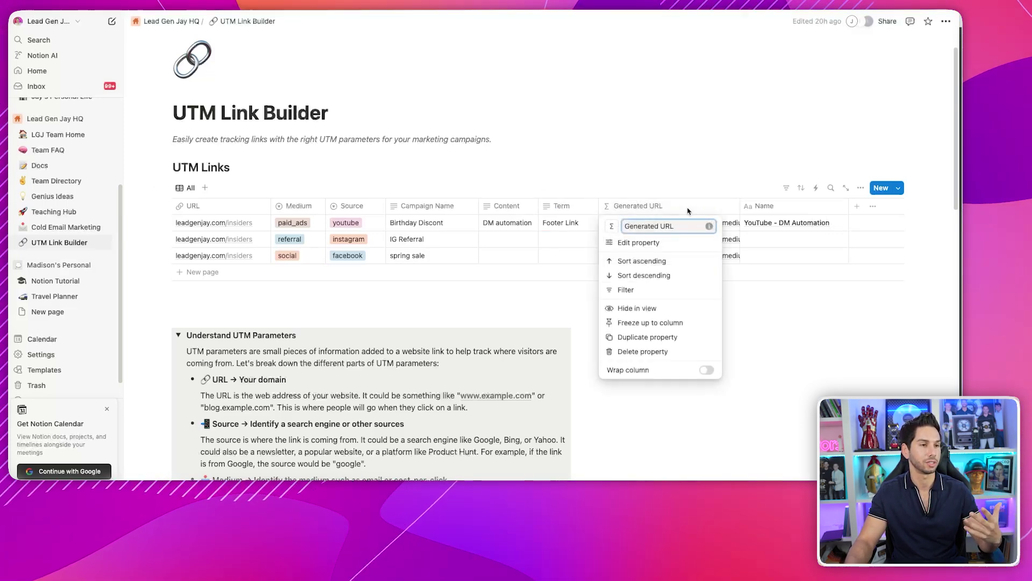
key("Escape")
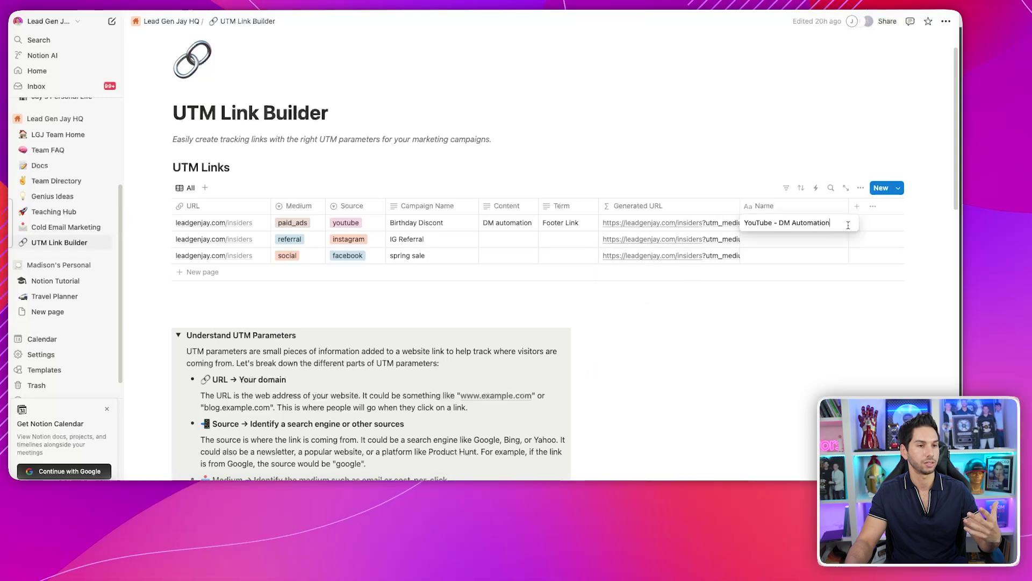
left_click(714, 226)
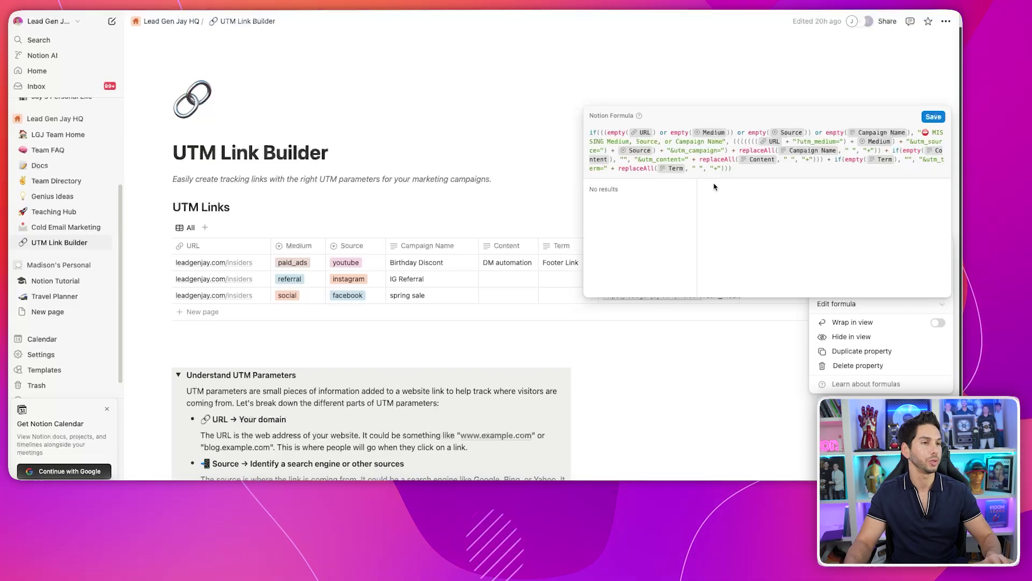
left_click(493, 99)
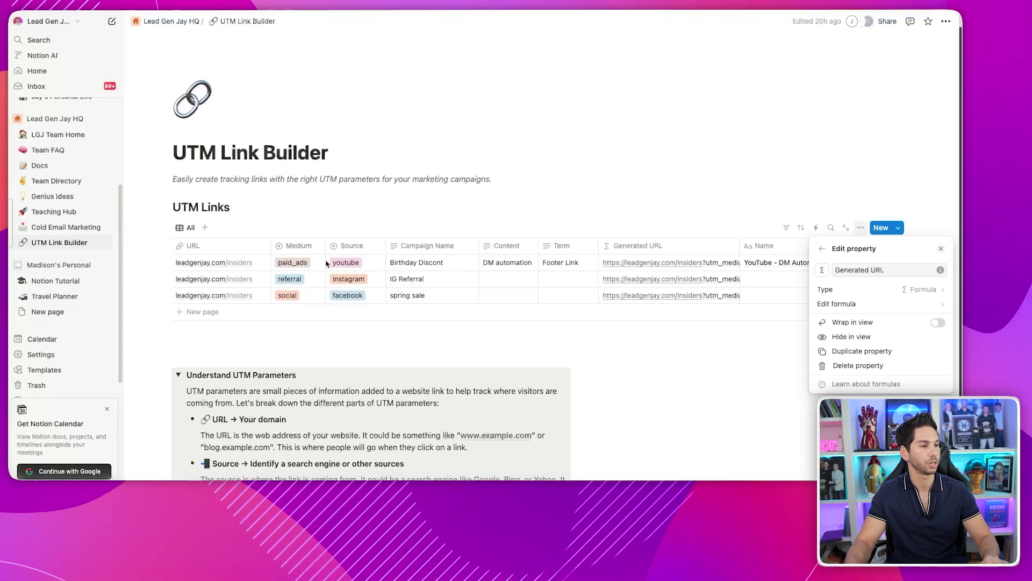
key("Escape")
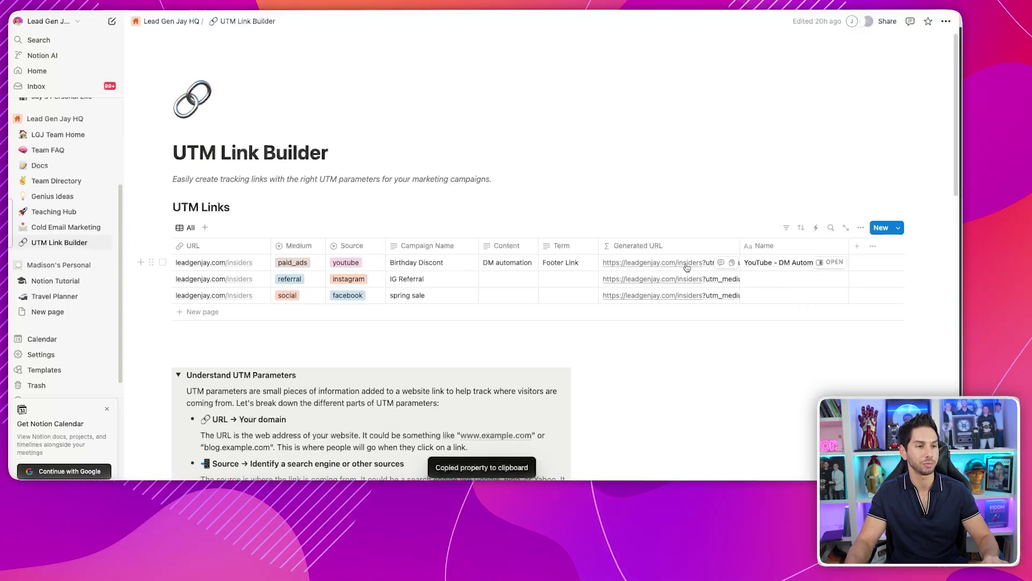
Step: Switch to the web browser and paste the copied link into the address bar to examine its UTM parameters
key("super+Tab")
type("https://leadgenjay.com/insiders?utm_medium=paid_ads&utm_source=youtube&utm_campaign=Birthday+Discont&utm_content=DM+automation&utm_term=Footer+Link")
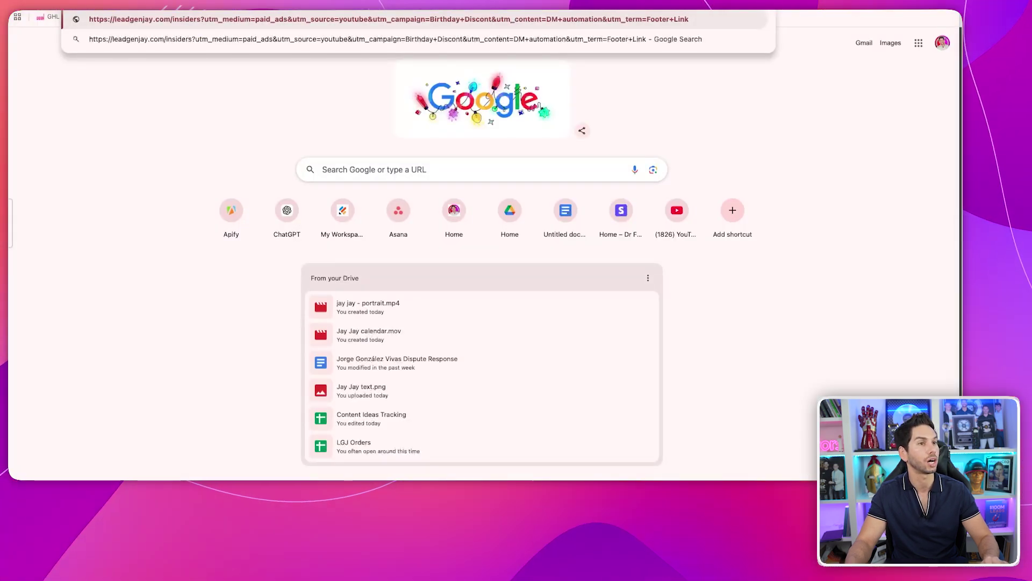
key("Escape")
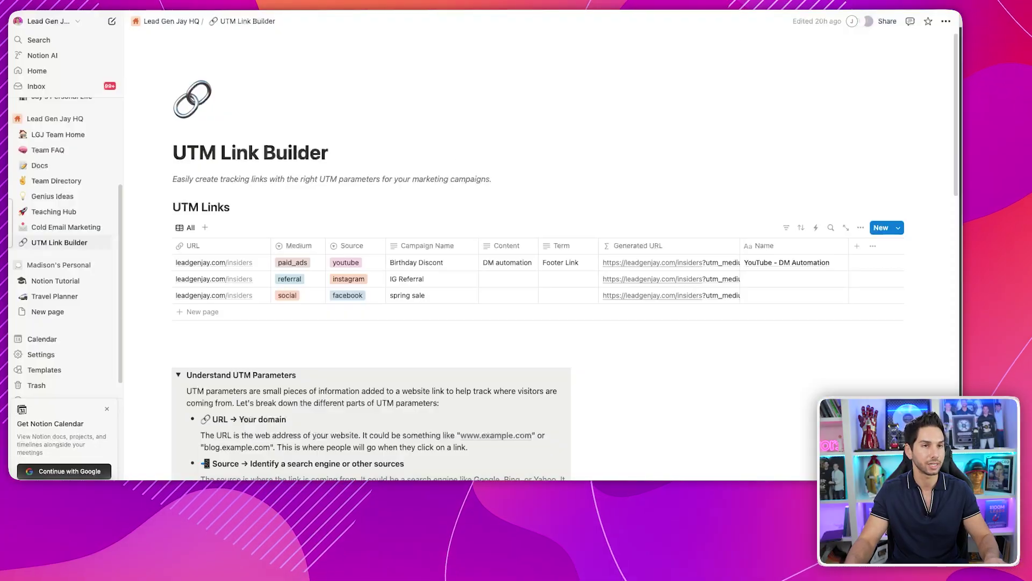
Step: Switch to the web browser and open the leadgen Instagram profile
key("super+Tab")
type("in")
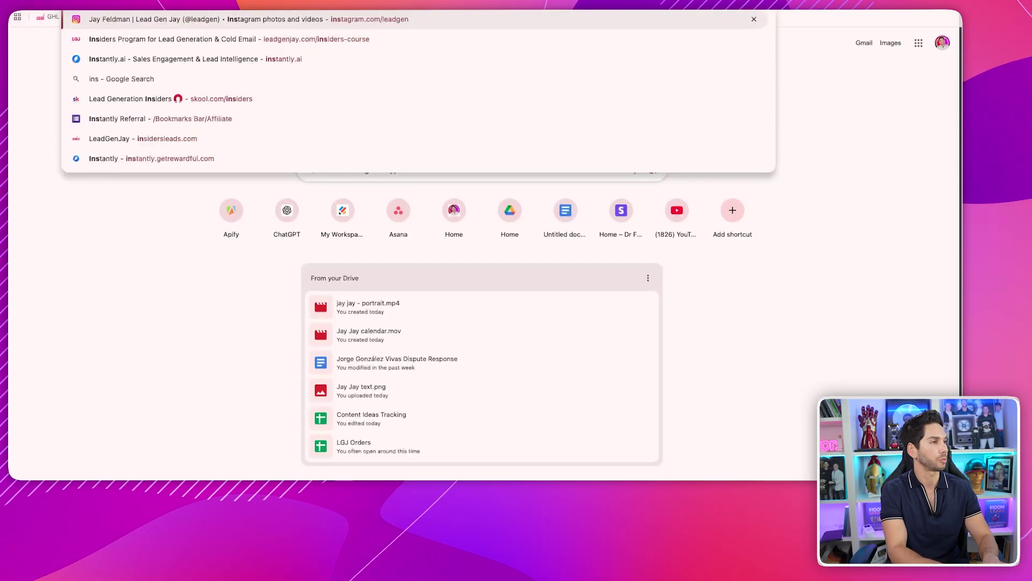
key("Return")
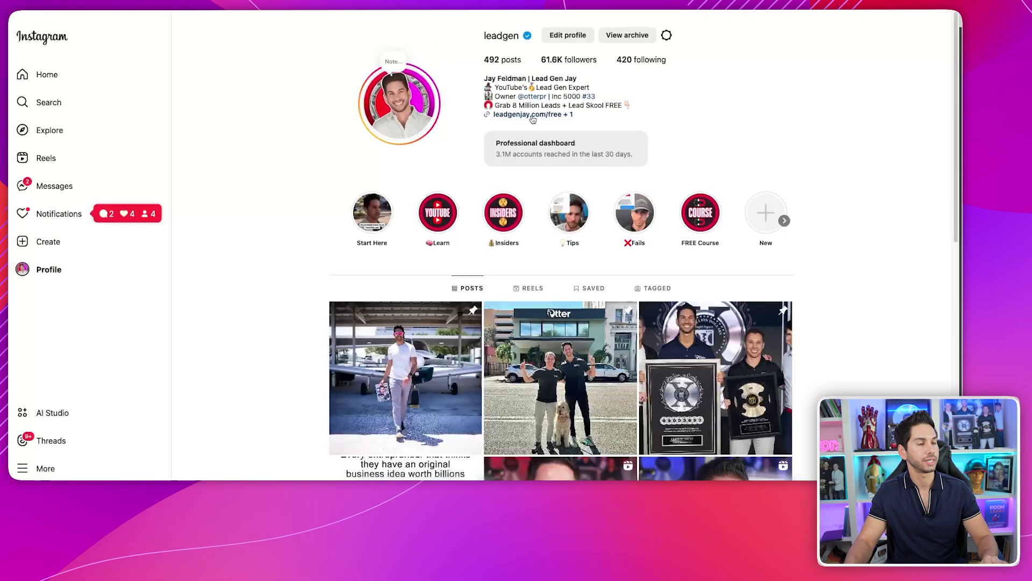
Step: Open the "8 Million Leads + Free Course" link from the profile bio and examine the UTM parameters in the landing page address
left_click(533, 114)
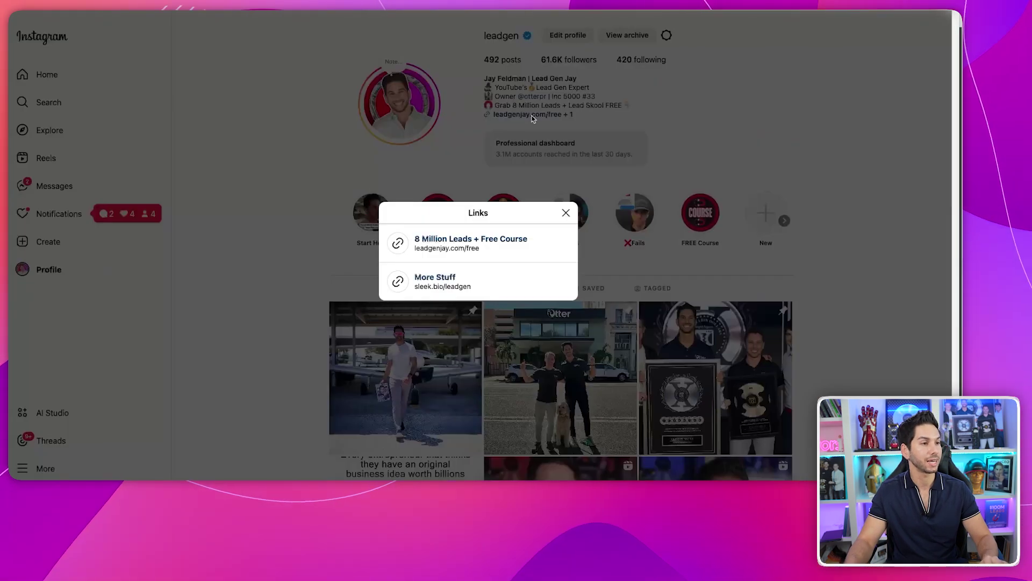
left_click(463, 239)
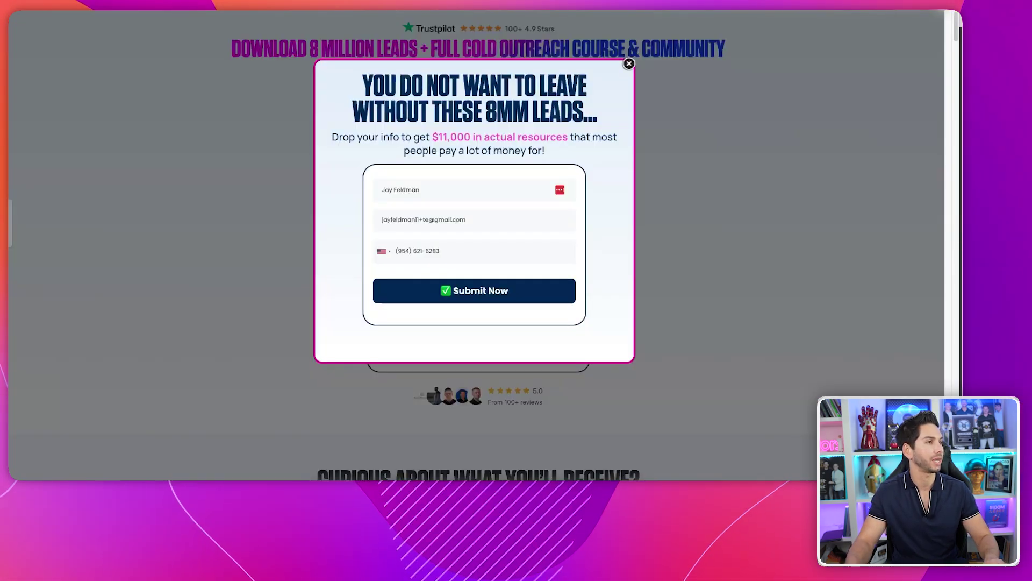
mouse_move(140, 21)
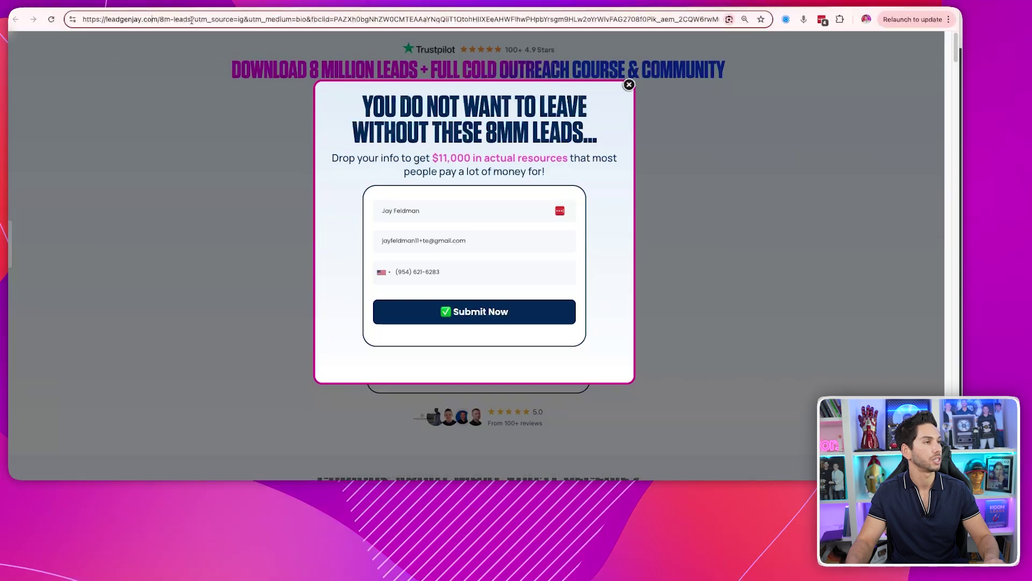
Step: Examine the UTM parameters in the landing page address and switch to Notion to inspect the second row's generated URL
left_click(249, 20)
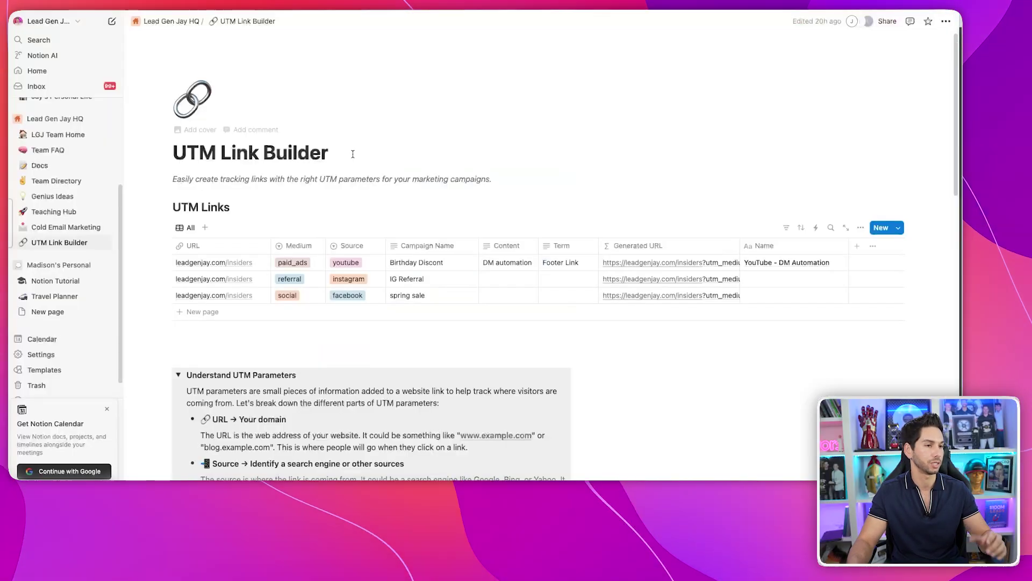
left_click(732, 279)
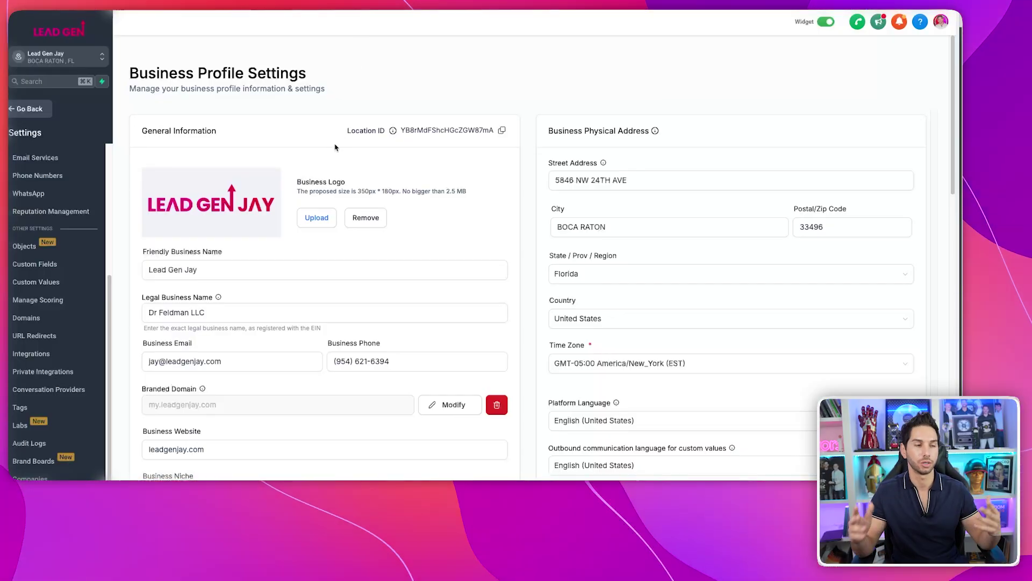
Step: Switch to HighLevel and open the URL Redirects section of the business settings
left_click(33, 335)
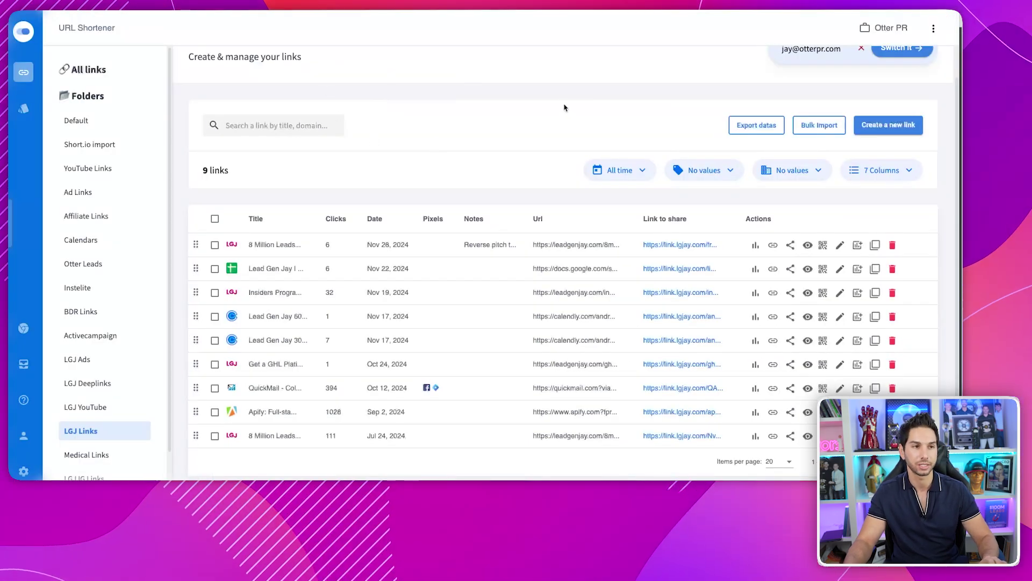
Step: Switch to the Switchy URL shortener, start a new link and fill its UTM tags from the LGJ-YT template
scroll(556, 104, "up", 1)
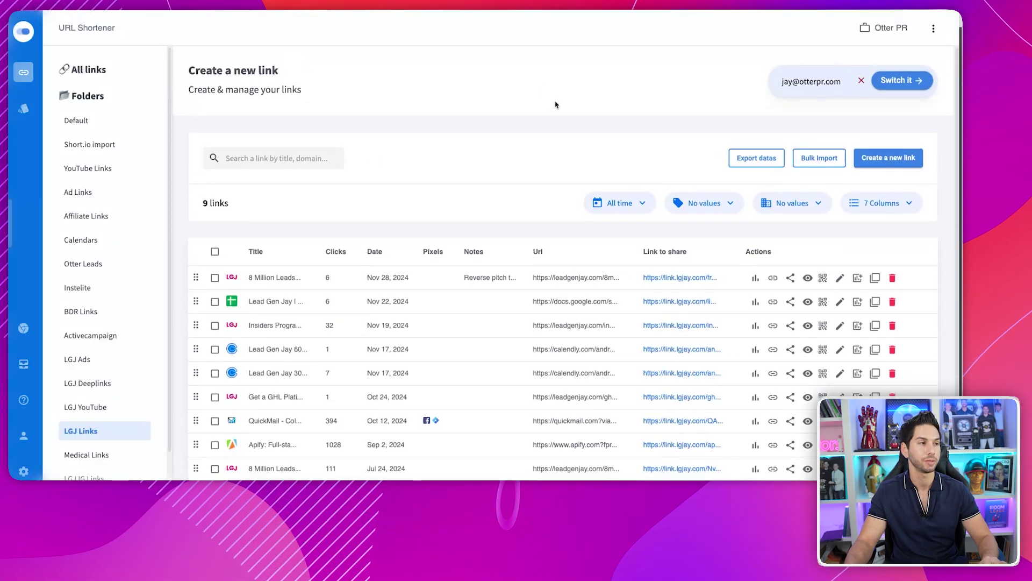
left_click(884, 158)
scroll(536, 281, "down", 2)
left_click(536, 282)
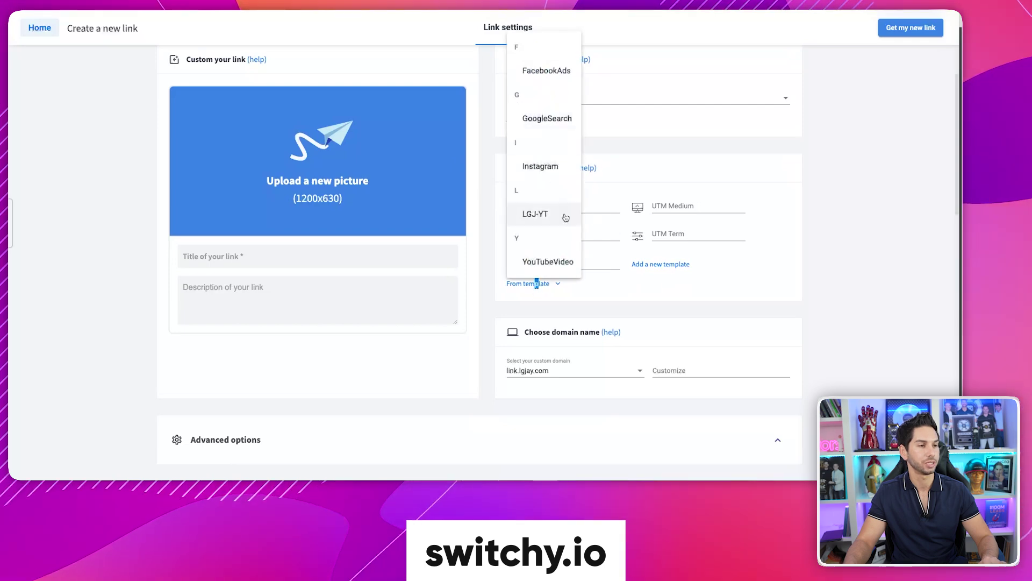
left_click(539, 214)
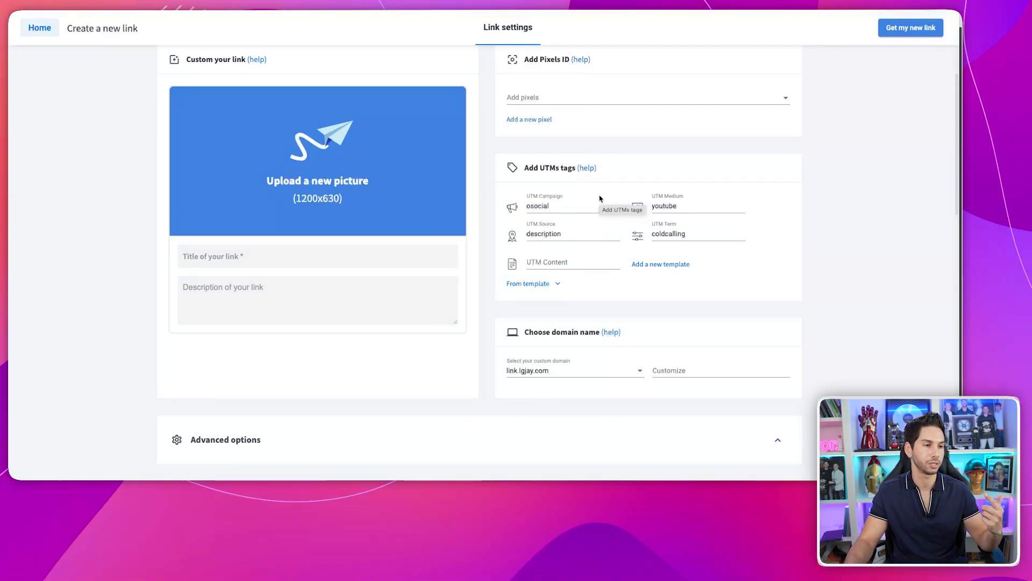
Step: Enter "bahsbdhbasd" as the custom ending of the short link on the link.lgjay.com domain
scroll(585, 144, "up", 1)
scroll(584, 144, "up", 2)
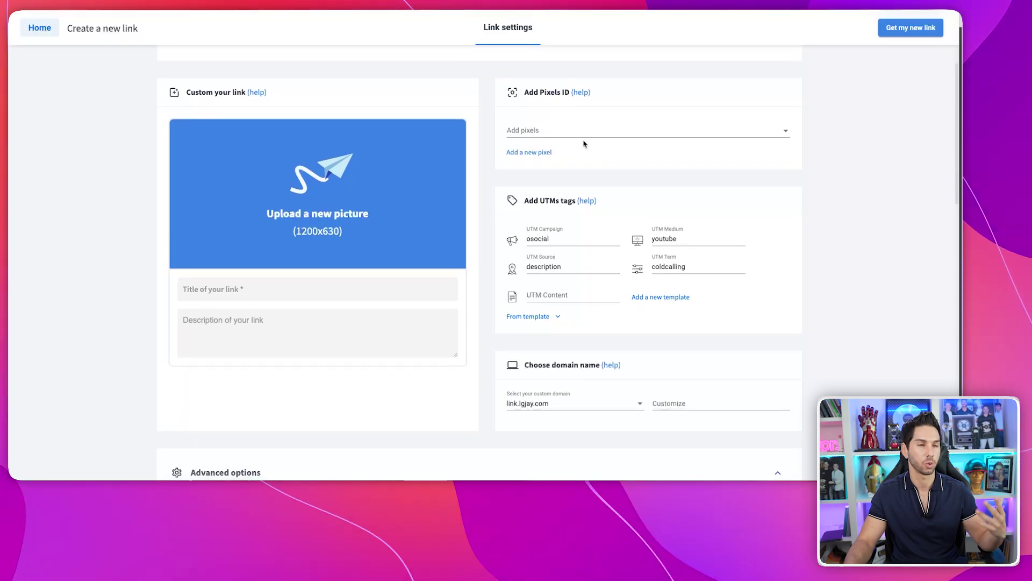
scroll(585, 144, "up", 1)
scroll(581, 143, "down", 5)
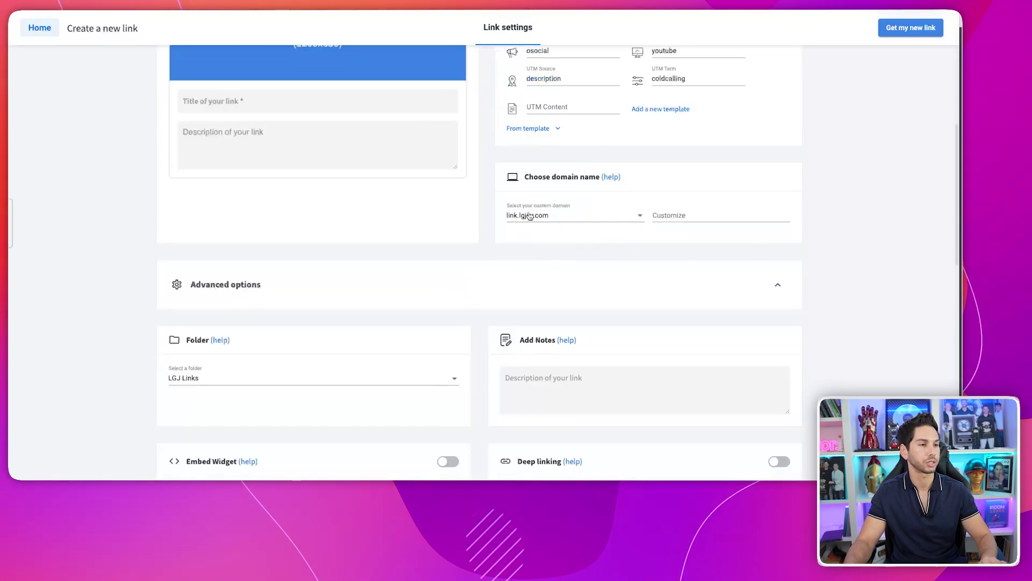
type("bahsbdhbasd")
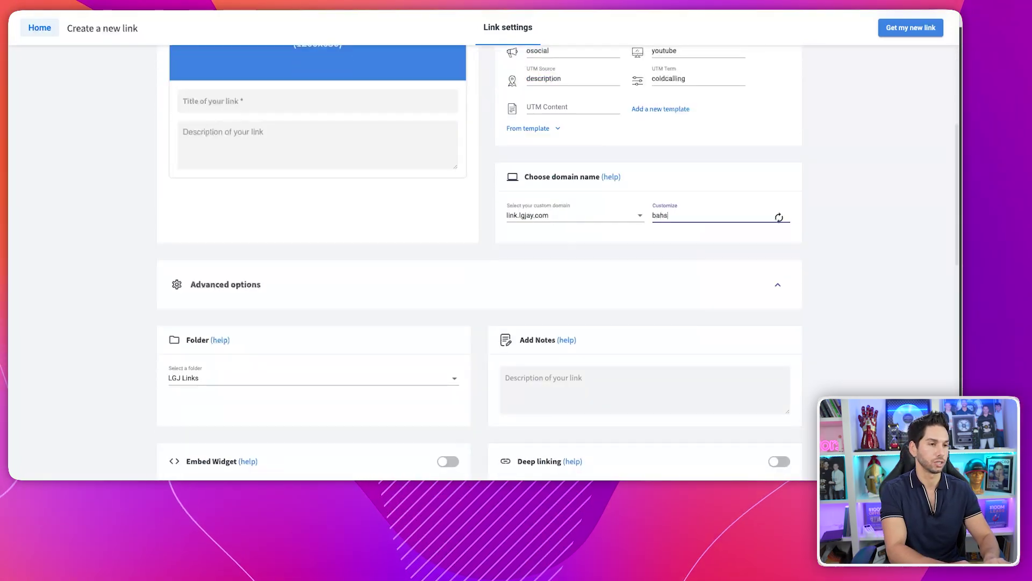
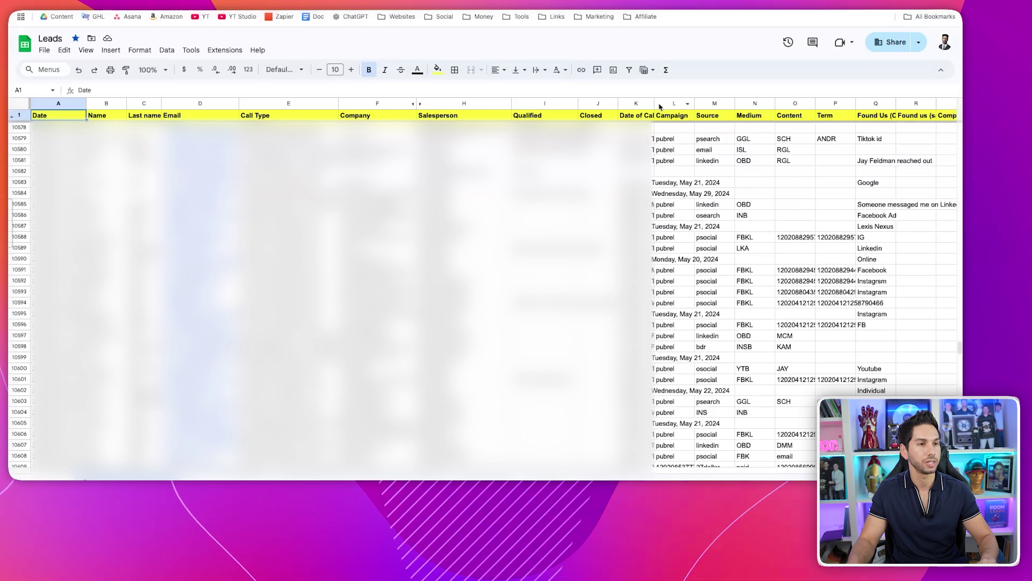
Step: Switch to the Leads spreadsheet and examine the Campaign through Found Us columns, inspecting the UTM values in rows 10592 and 10597
left_click_drag(673, 103, 867, 111)
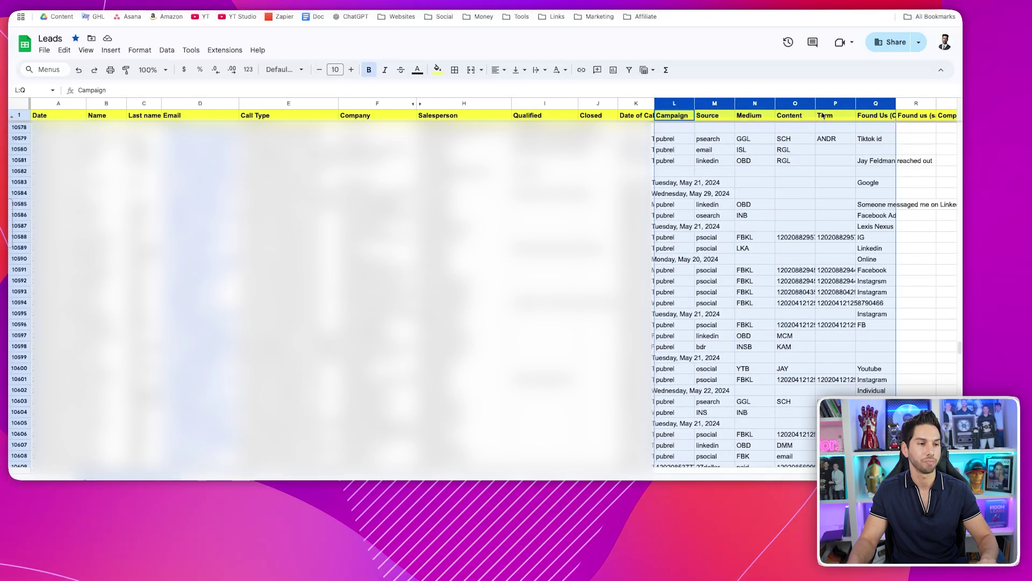
left_click(702, 276)
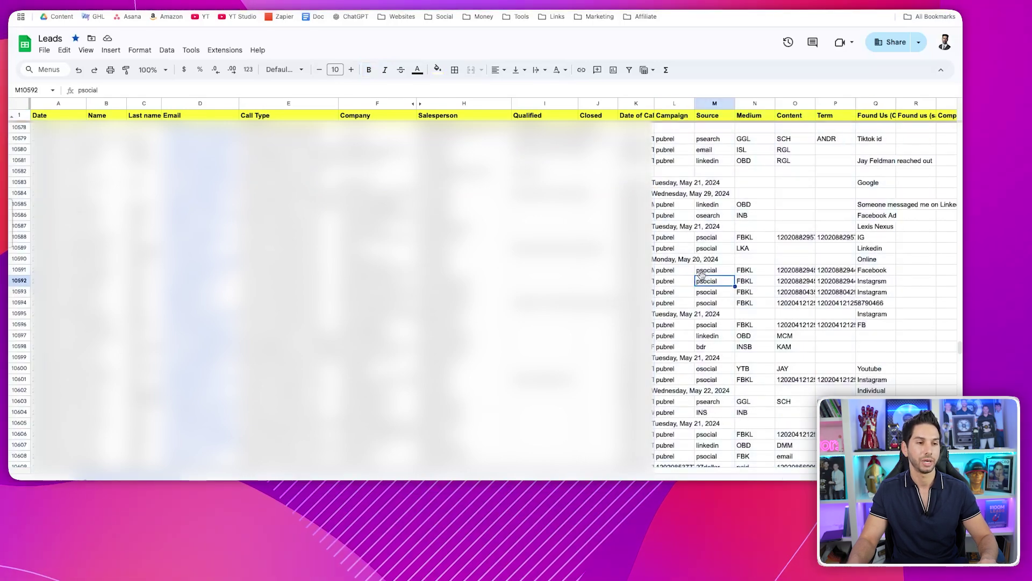
left_click(769, 282)
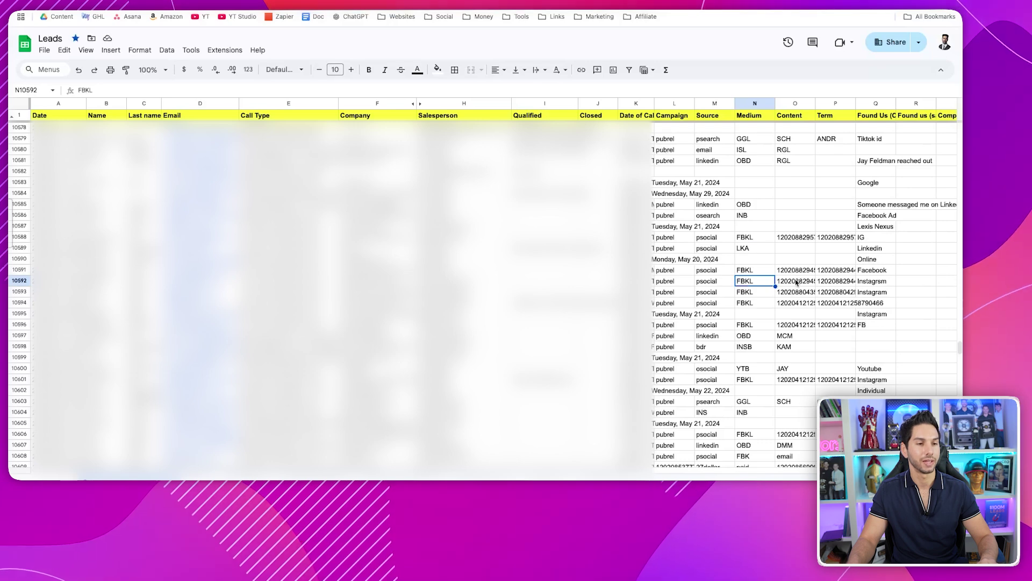
left_click(797, 282)
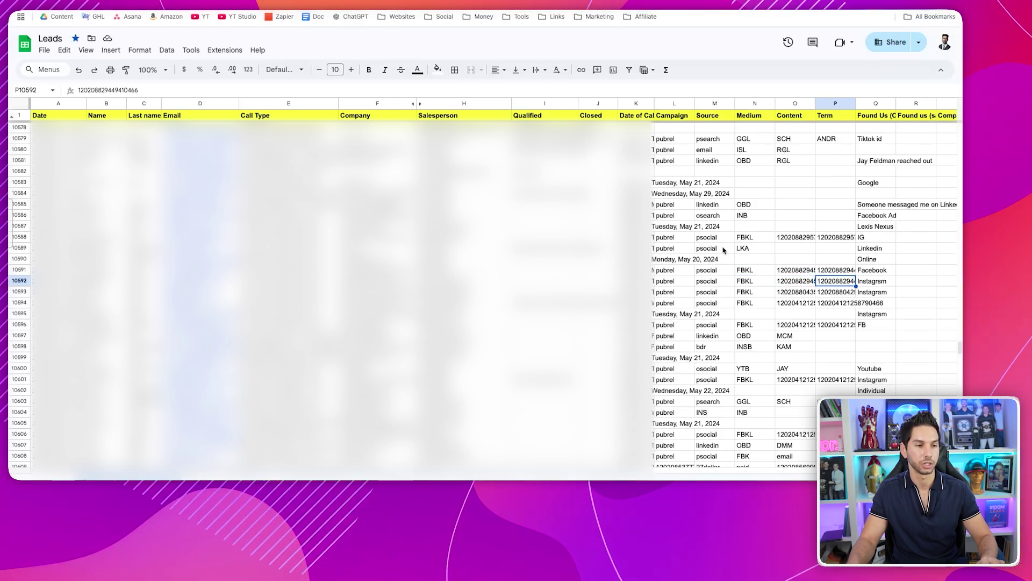
left_click(709, 334)
left_click(748, 340)
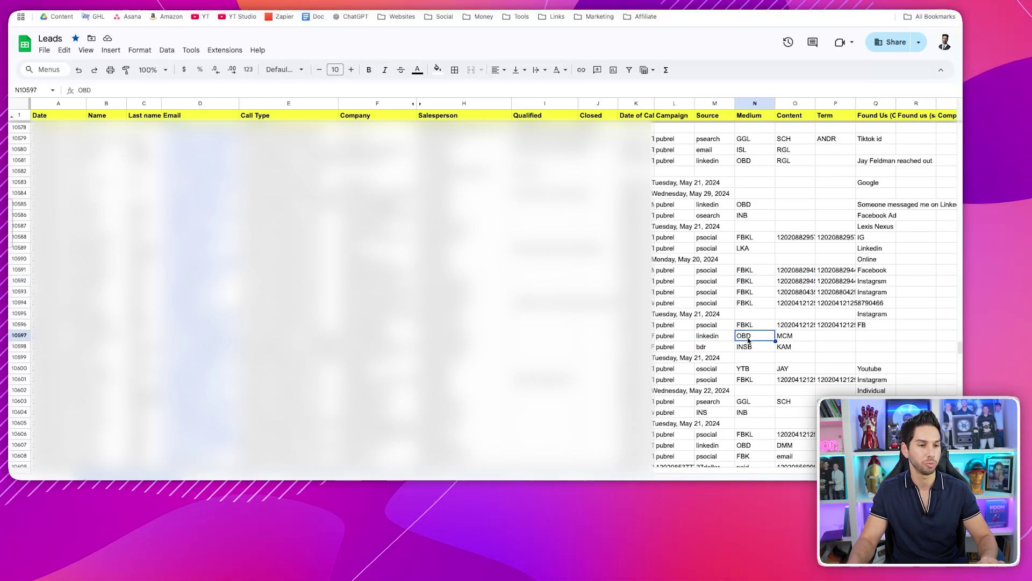
left_click(788, 337)
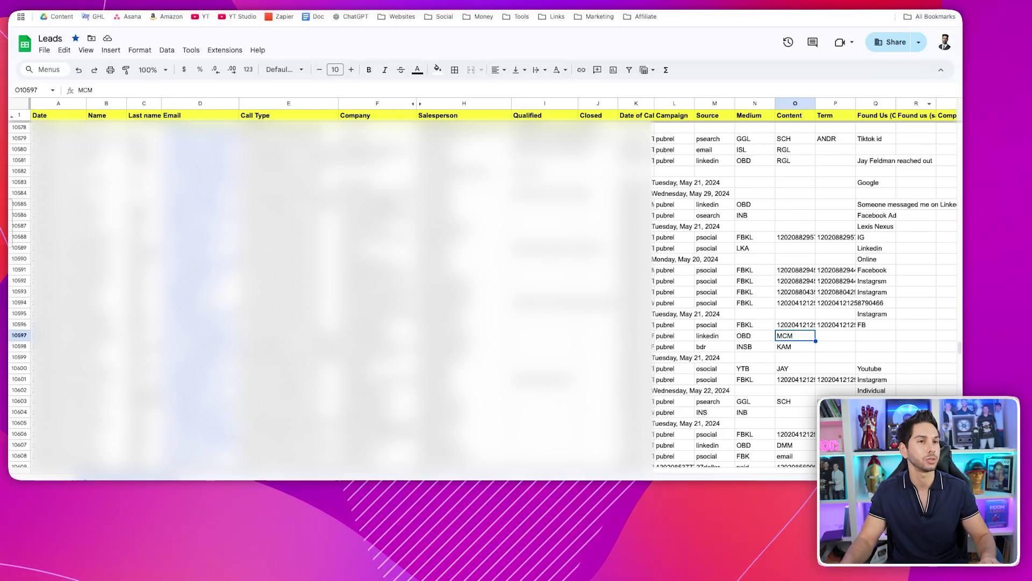
Step: Switch to HighLevel and open the LGJ Tracking dashboard
key("ctrl+Tab")
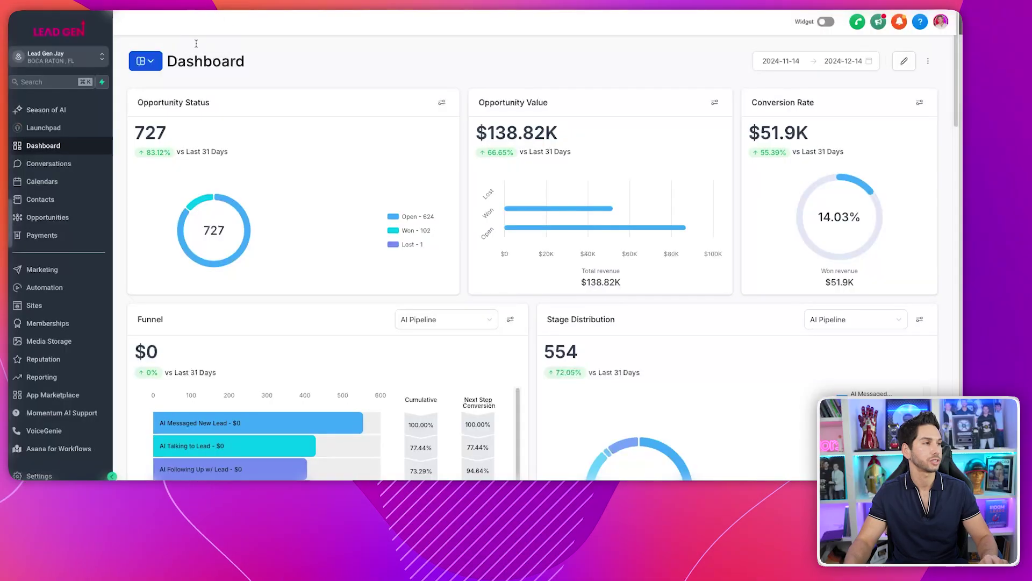
left_click(190, 62)
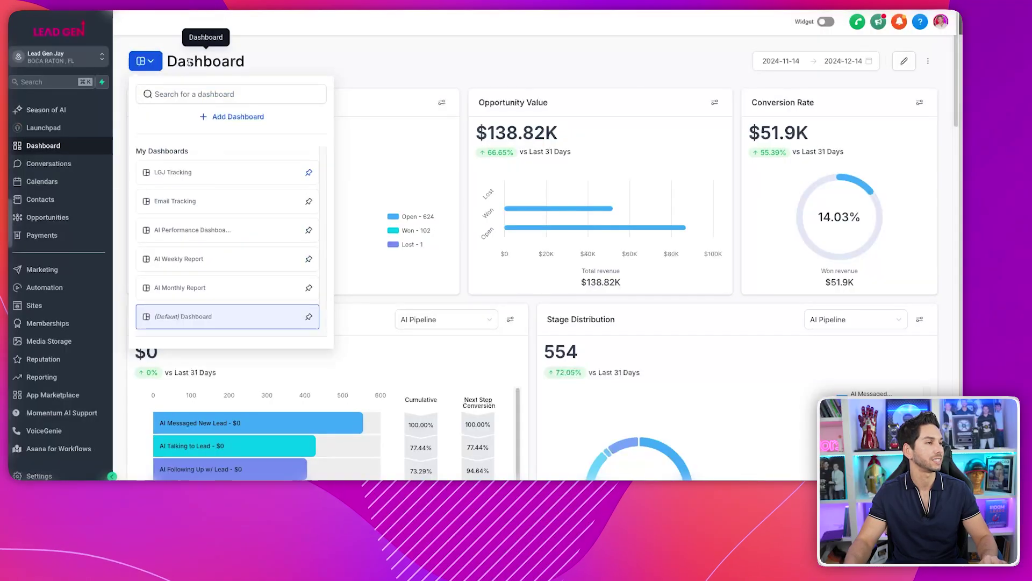
left_click(175, 170)
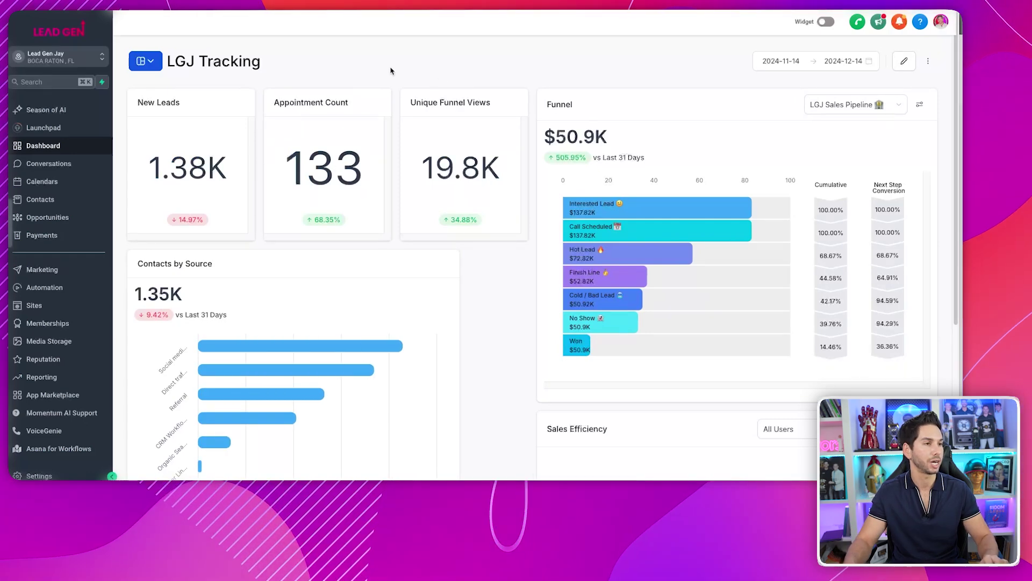
Step: Examine the LGJ Tracking dashboard's lead, appointment, funnel, Contacts by Source and Contacts by Medium widgets
scroll(468, 237, "down", 5)
scroll(461, 250, "up", 5)
scroll(470, 249, "down", 5)
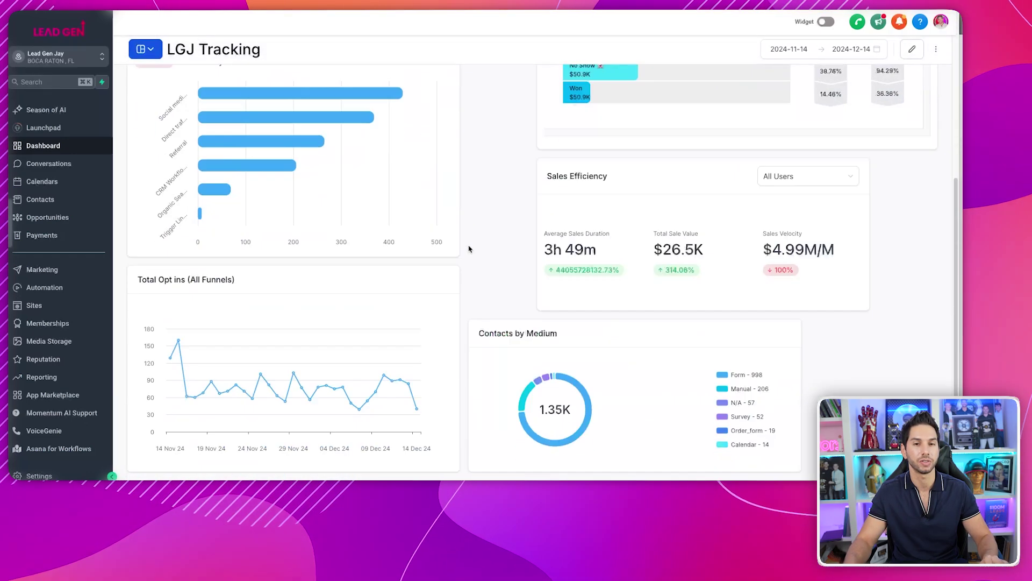
scroll(548, 242, "up", 5)
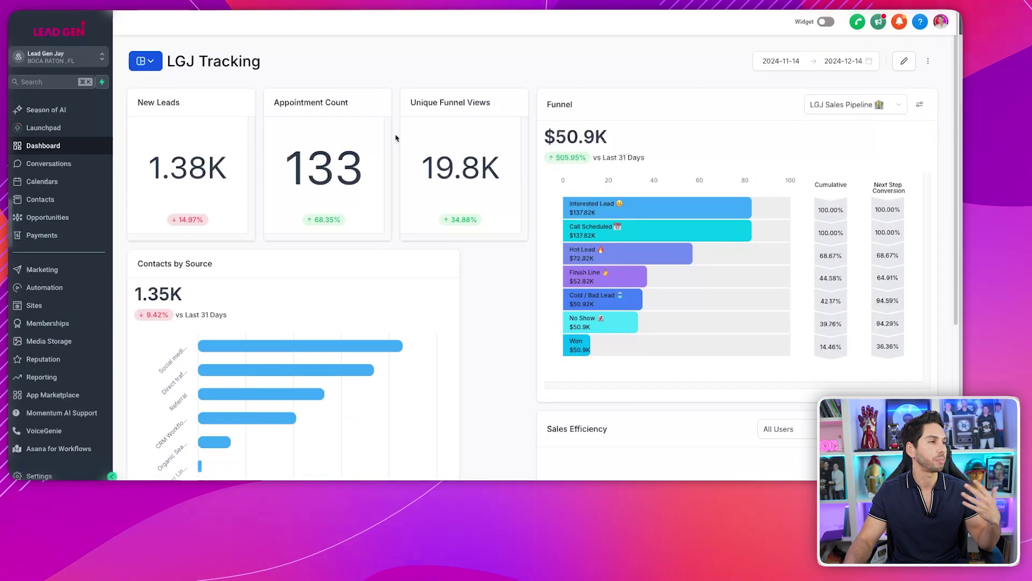
scroll(334, 247, "down", 3)
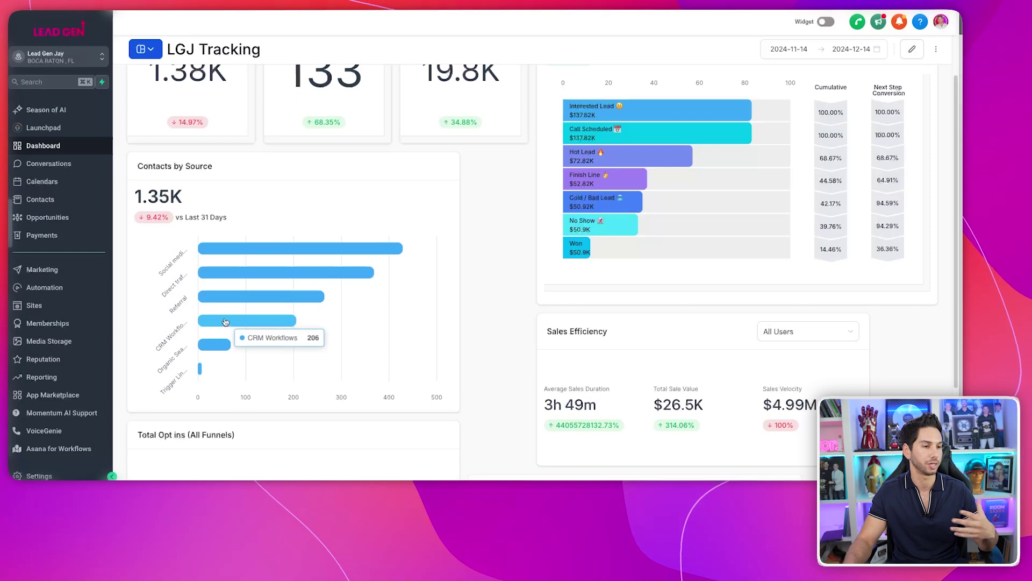
scroll(226, 322, "up", 3)
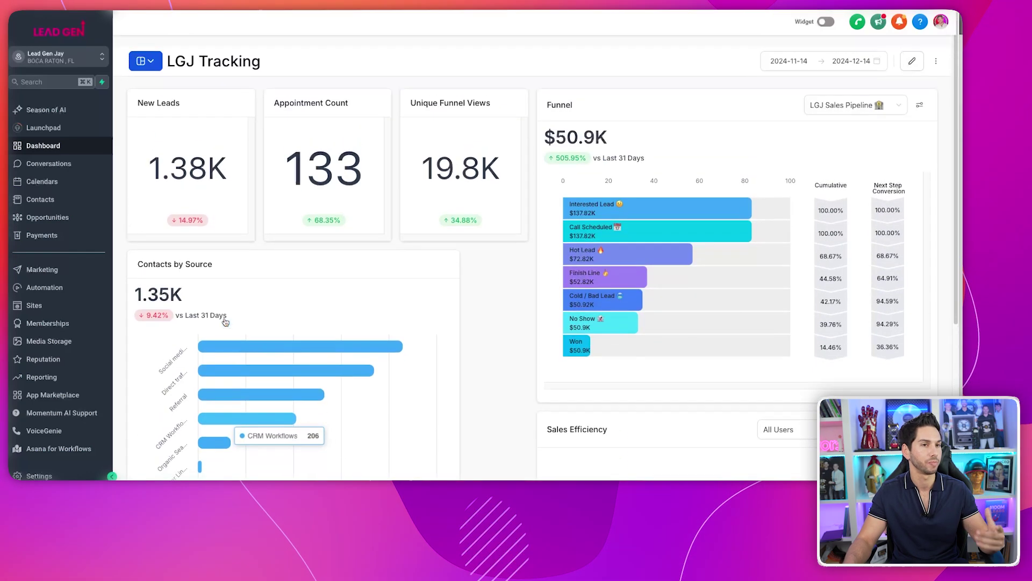
Step: Put the LGJ Tracking dashboard into edit mode and browse the Contacts widgets available to add
left_click(912, 67)
left_click(891, 50)
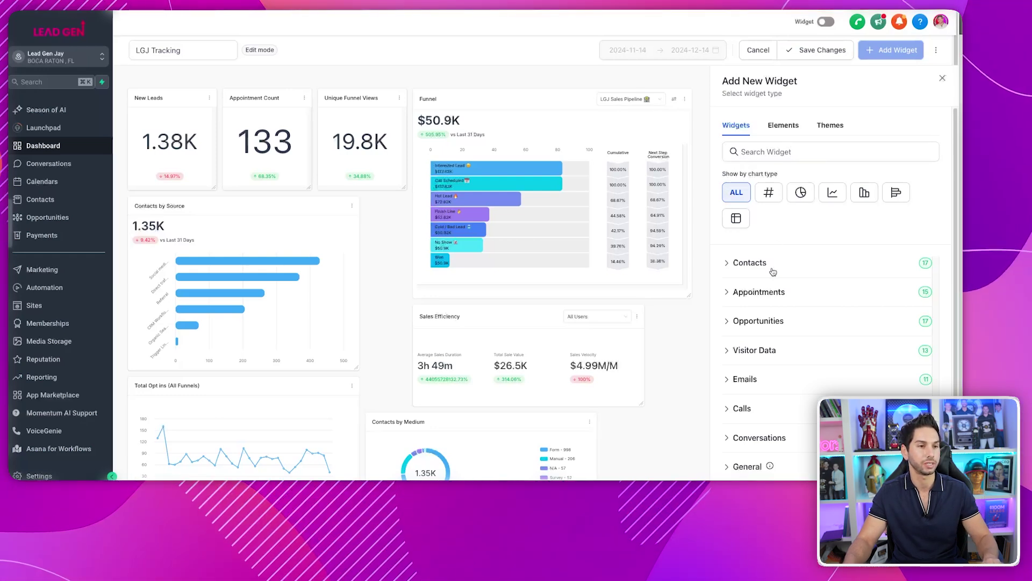
left_click(749, 262)
scroll(795, 323, "down", 1)
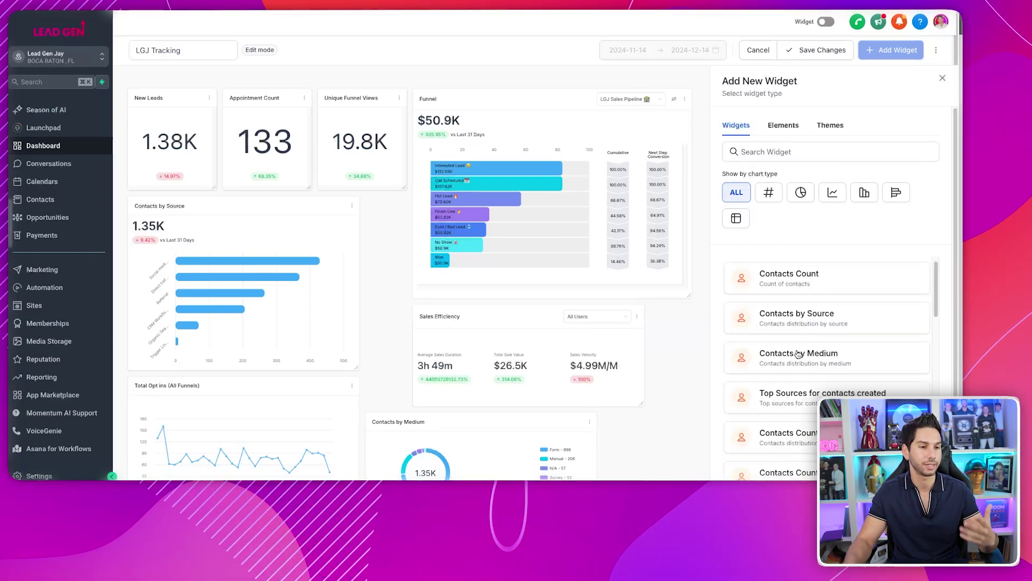